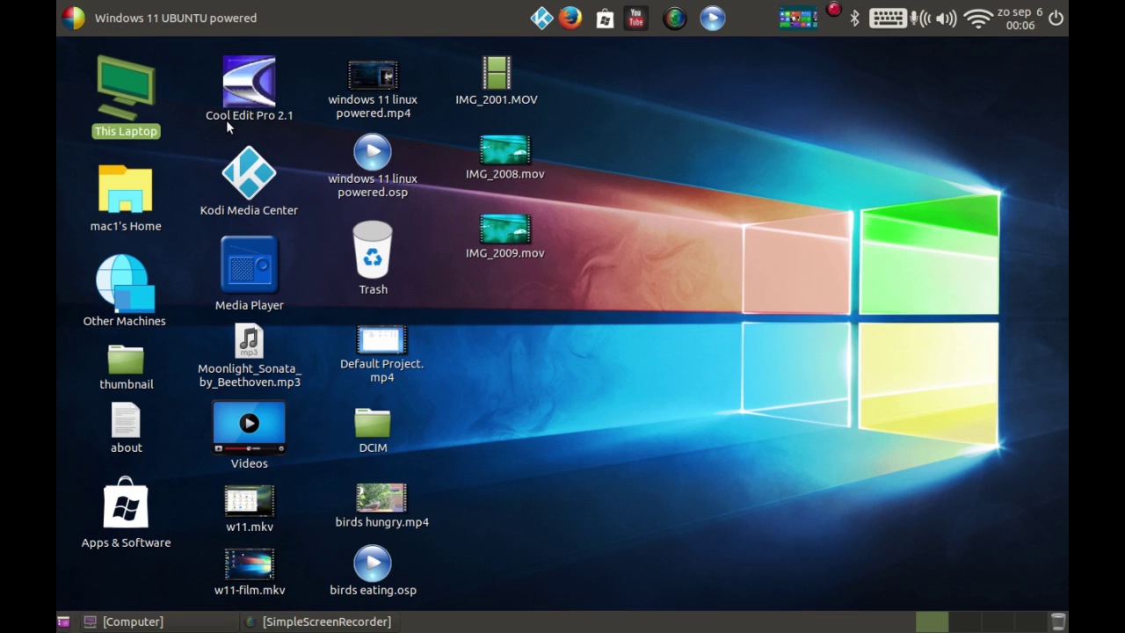
Bring up OpenShot Video Editor with an empty Default Project on the Ubuntu desktop
mouse_move(68, 18)
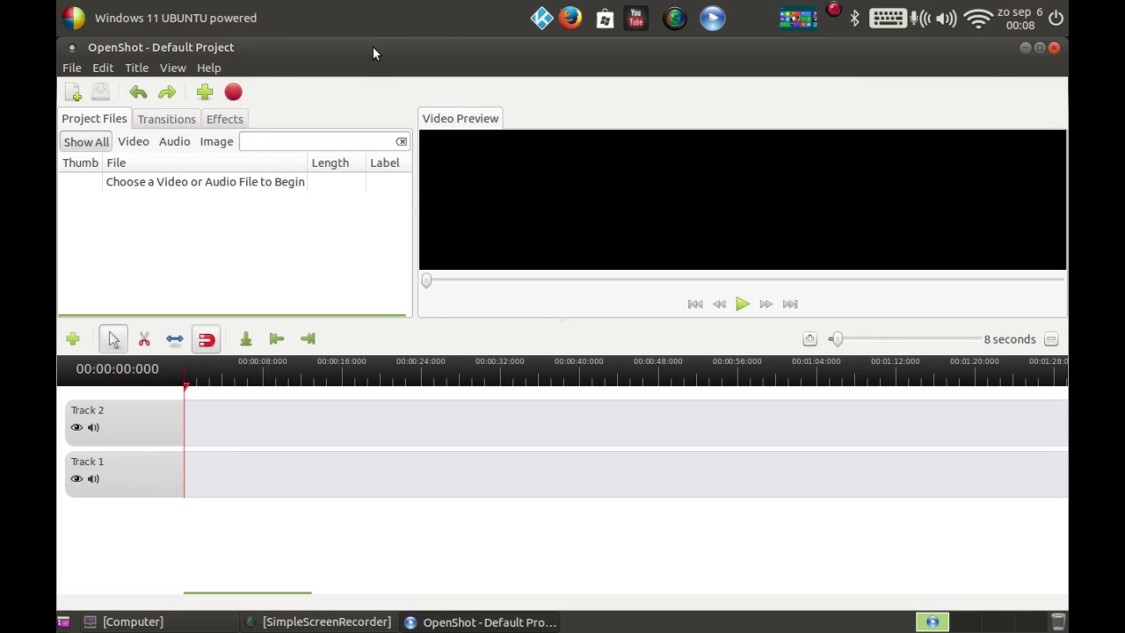
drag(372, 47, 963, 58)
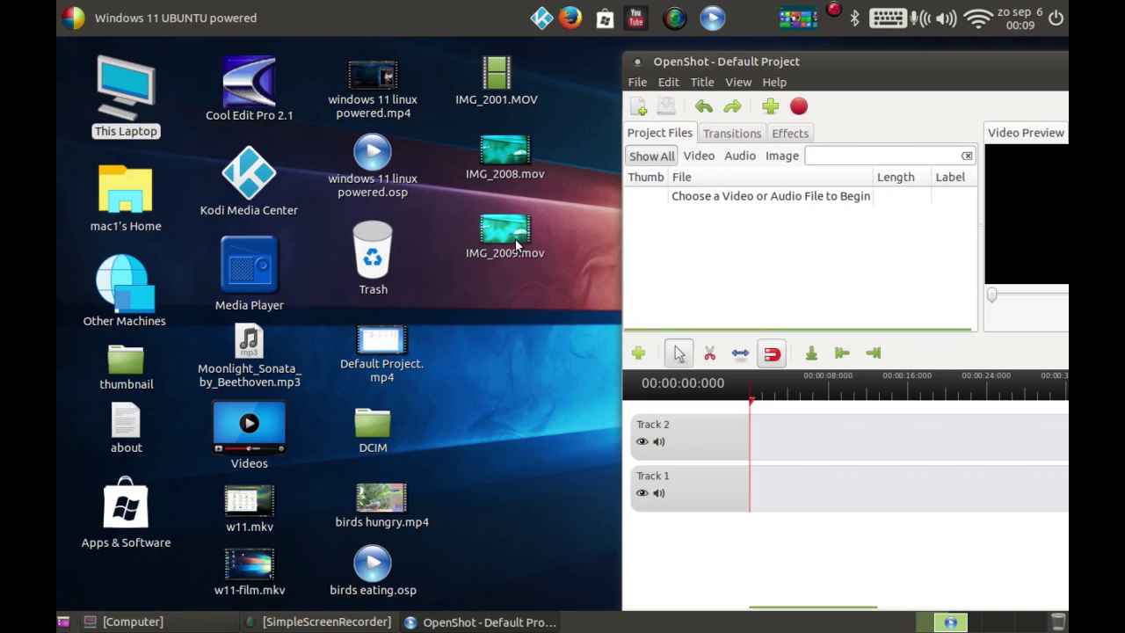
click(502, 76)
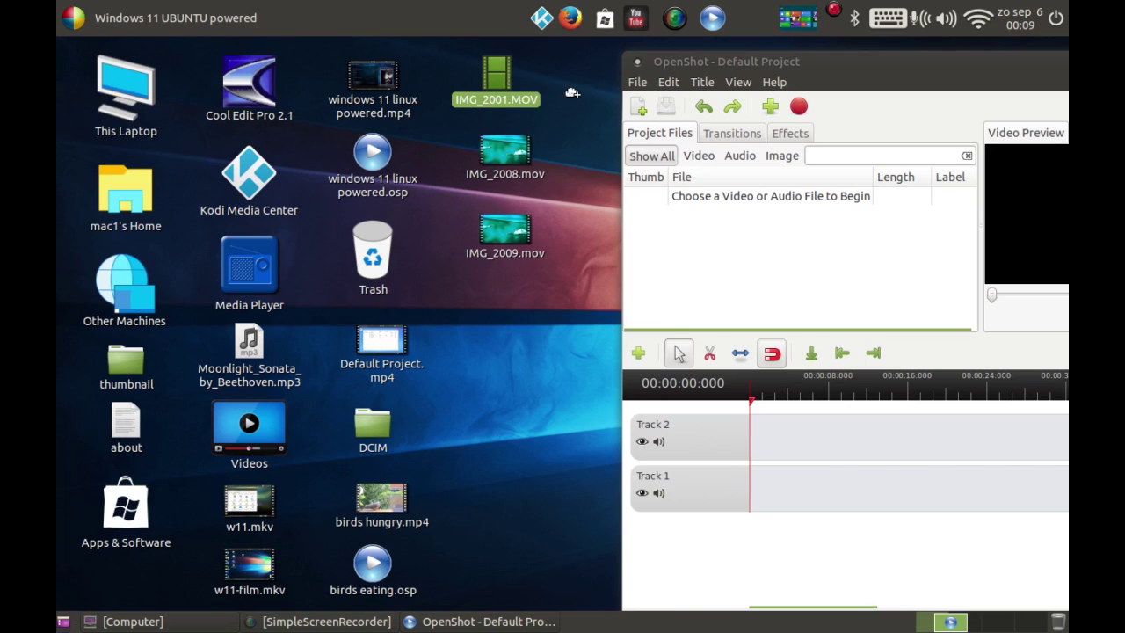
drag(501, 79, 810, 245)
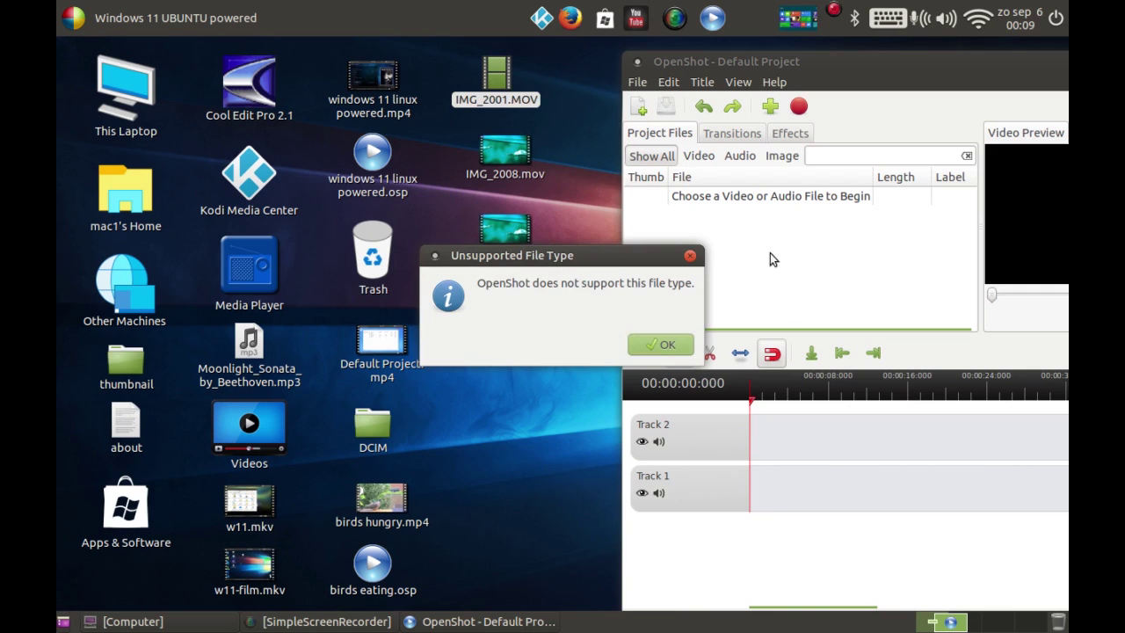
click(655, 345)
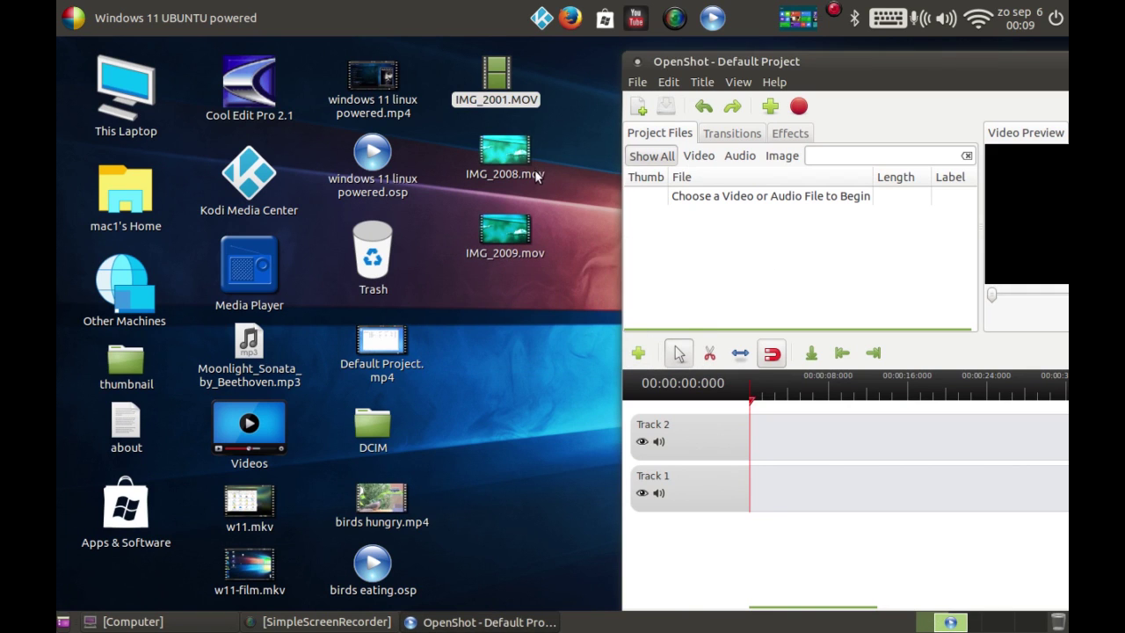
drag(512, 157, 740, 220)
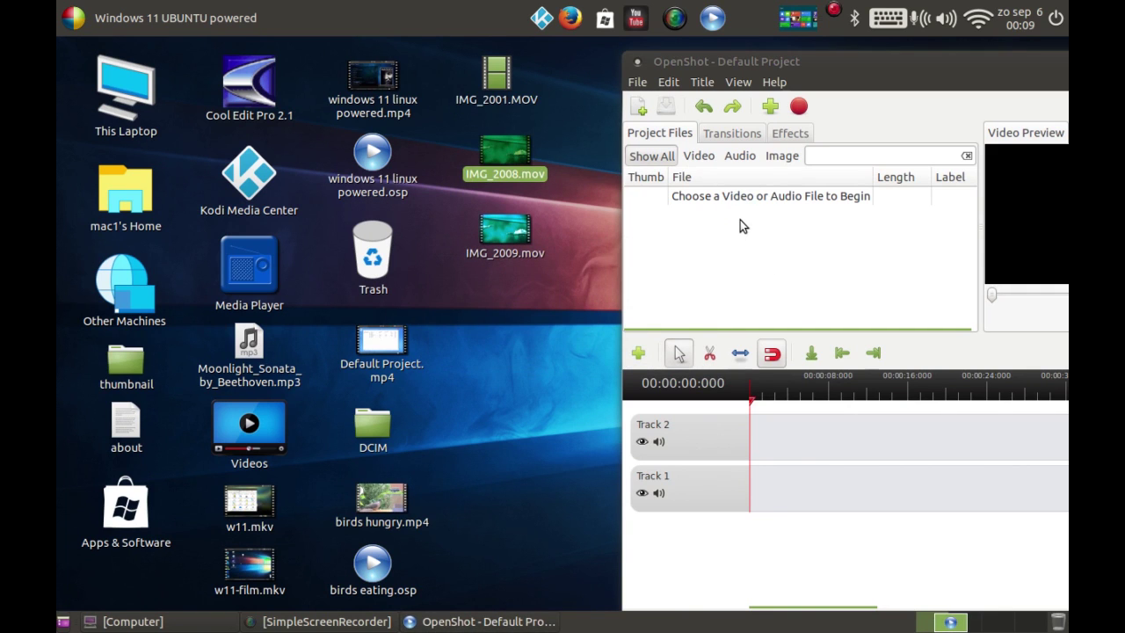
click(711, 205)
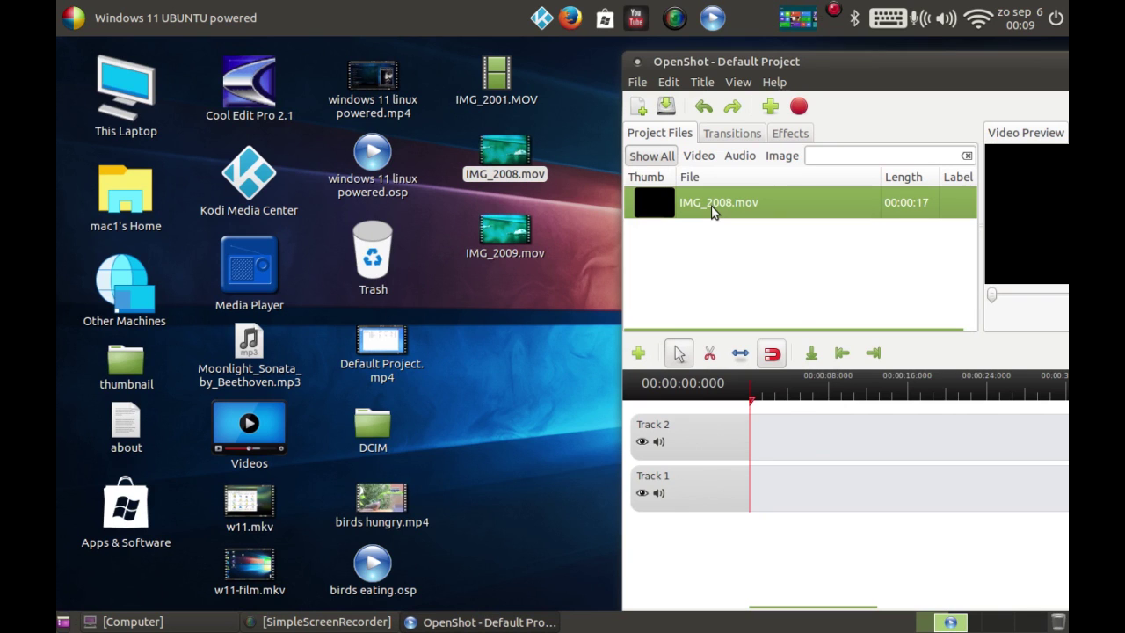
drag(942, 79, 587, 60)
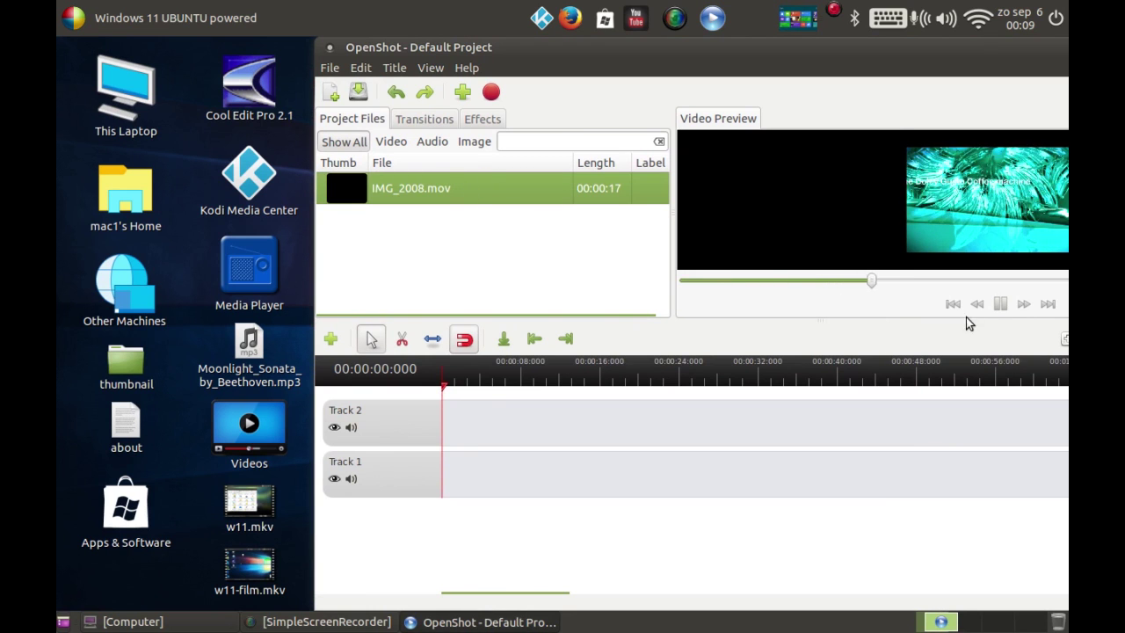
click(1000, 303)
drag(487, 199, 491, 193)
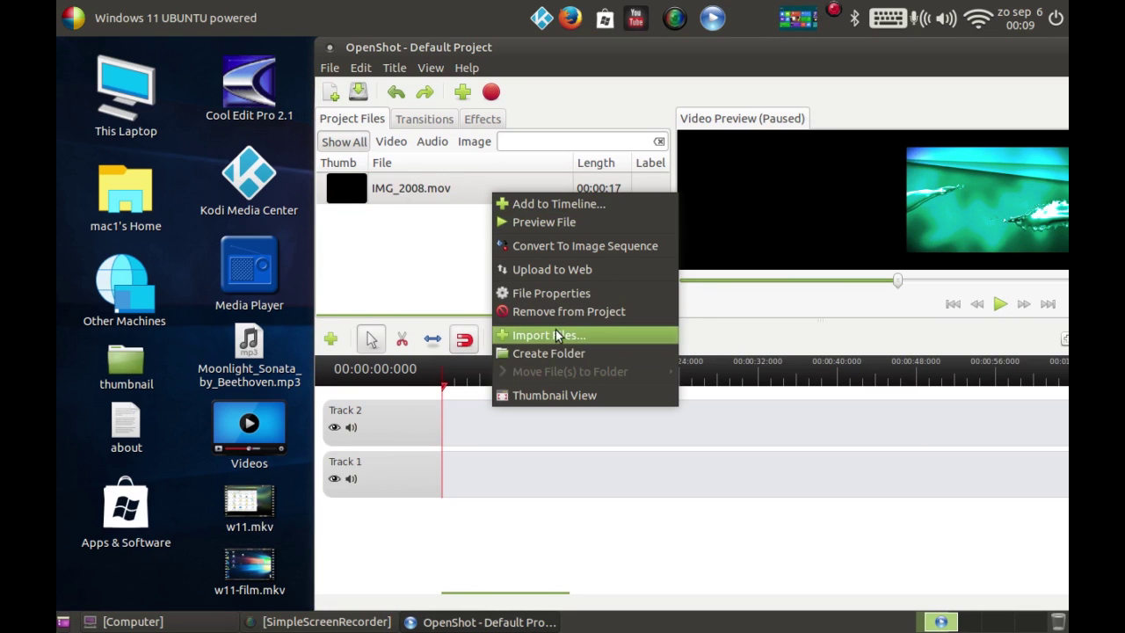
click(561, 311)
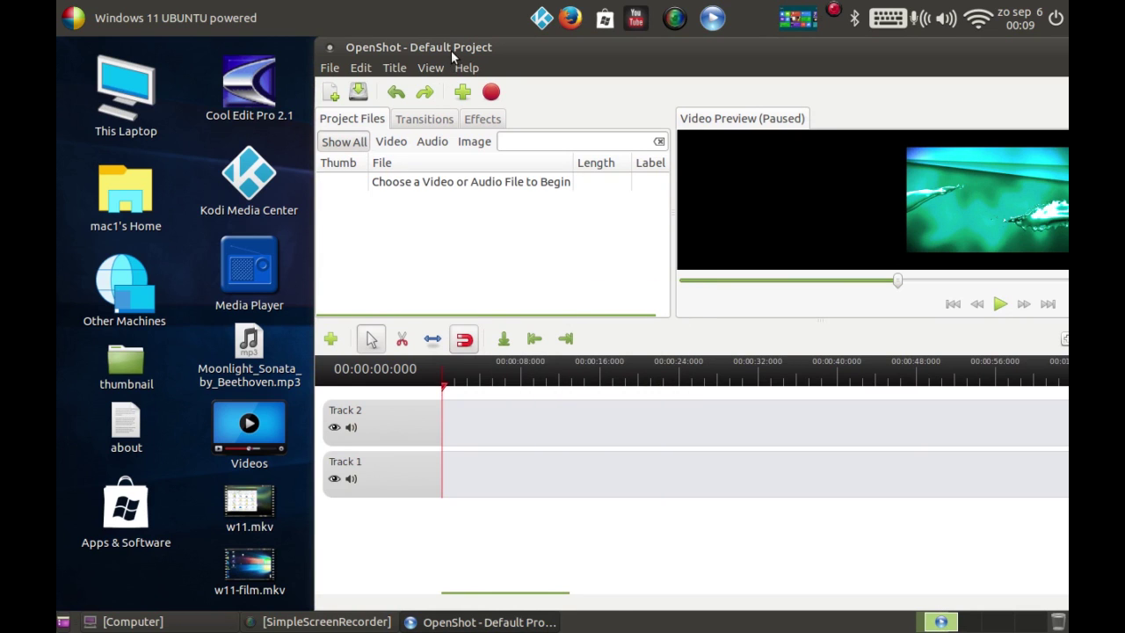
drag(453, 57, 785, 57)
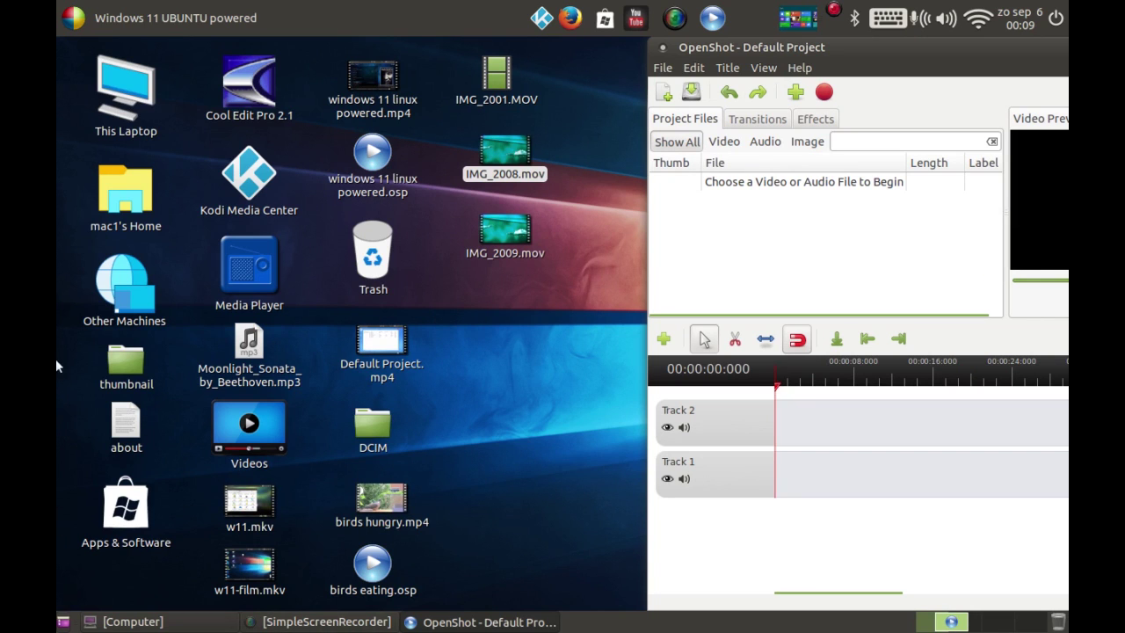
Open the iPhone's DCIM > 102APPLE folder in list view, sorted by modification date, newest first
click(112, 628)
double_click(790, 166)
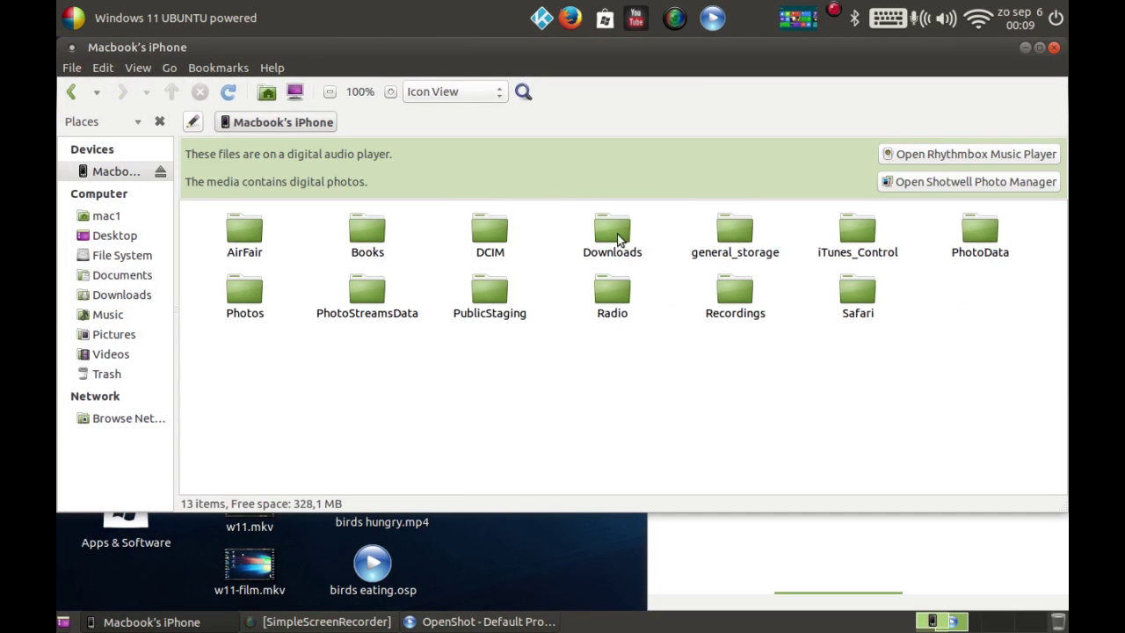
double_click(488, 231)
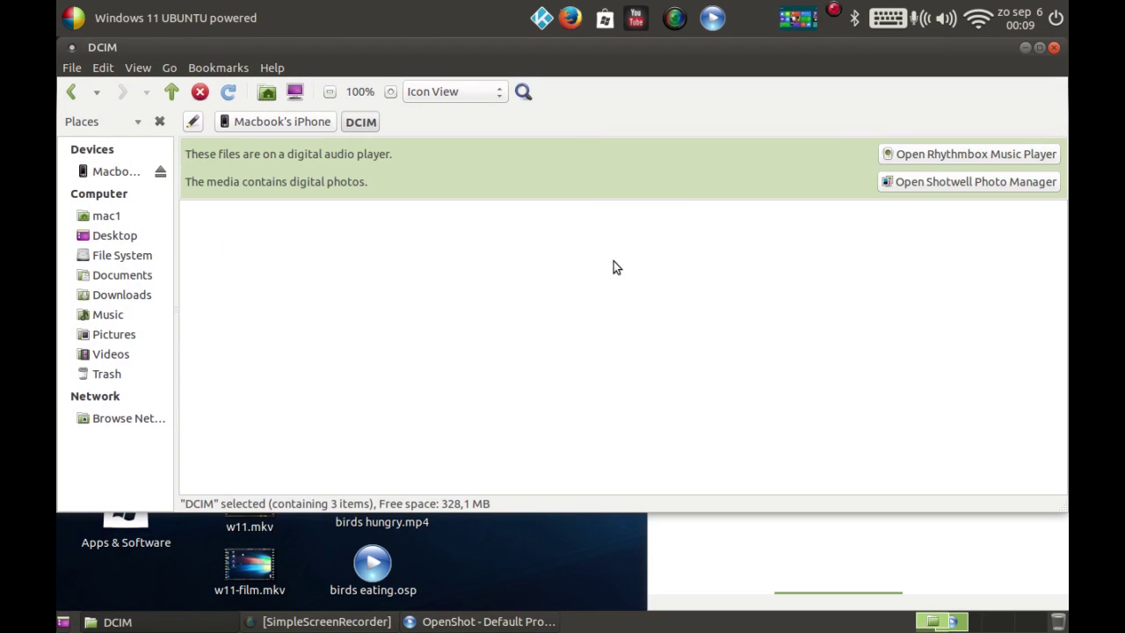
double_click(484, 228)
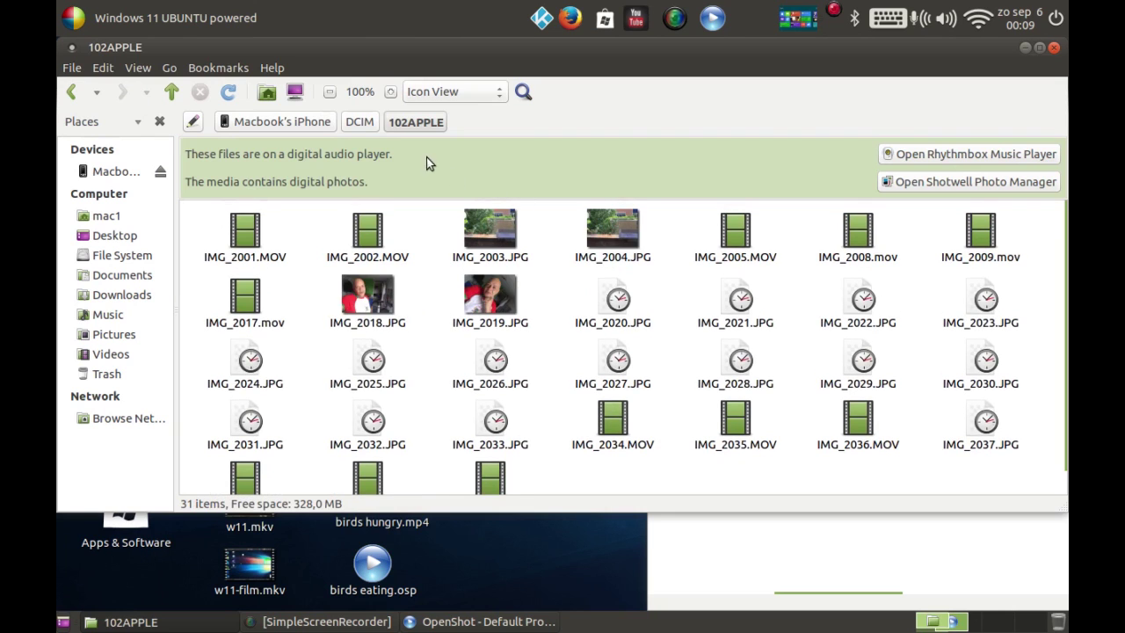
click(453, 91)
click(477, 111)
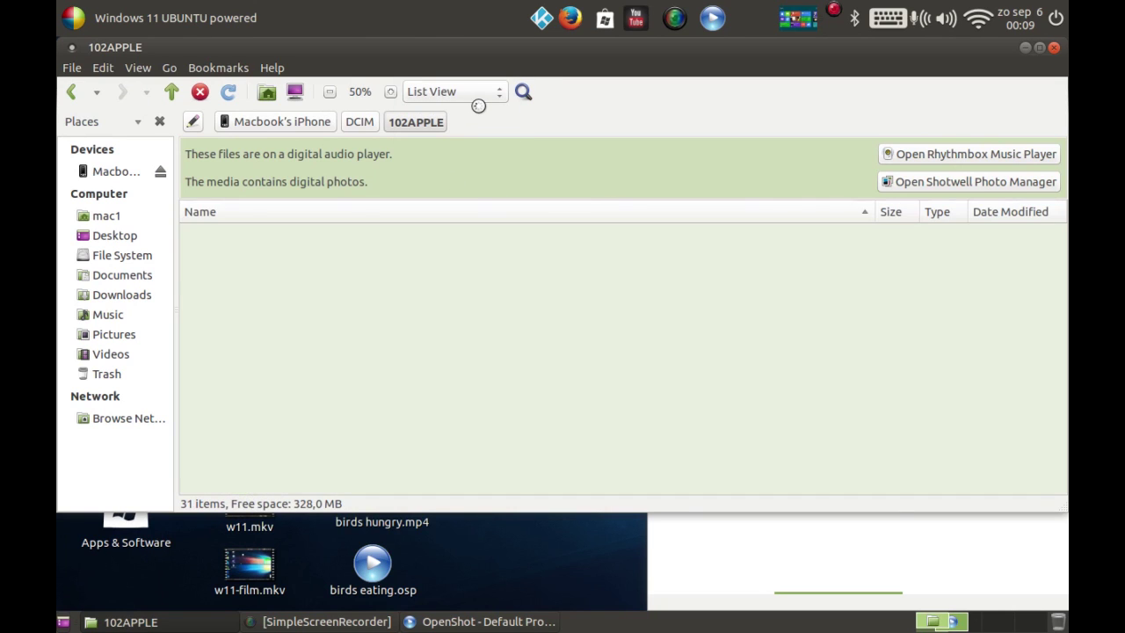
scroll(879, 246, down, 1)
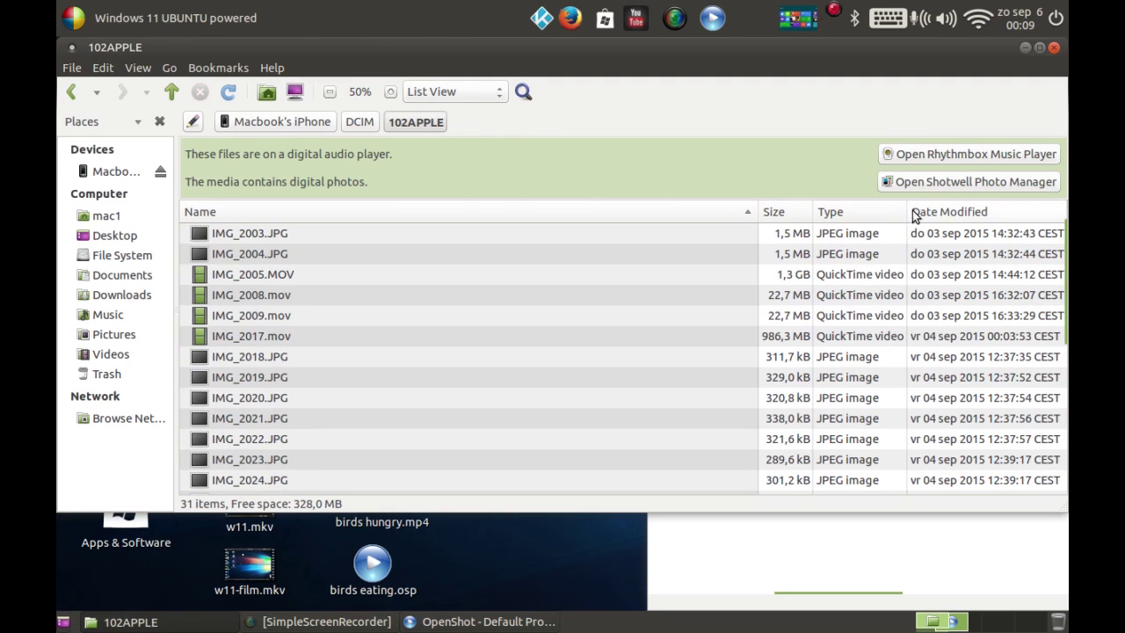
click(916, 213)
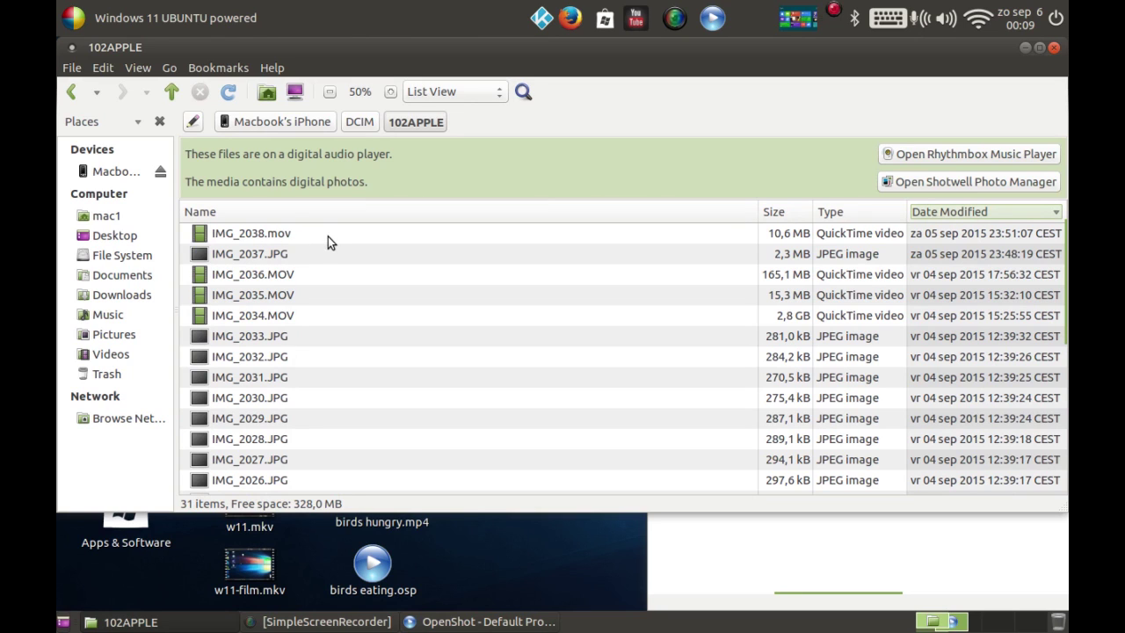
Select IMG_2040.mov and IMG_2039.mov and copy them onto the Desktop
drag(327, 236, 278, 263)
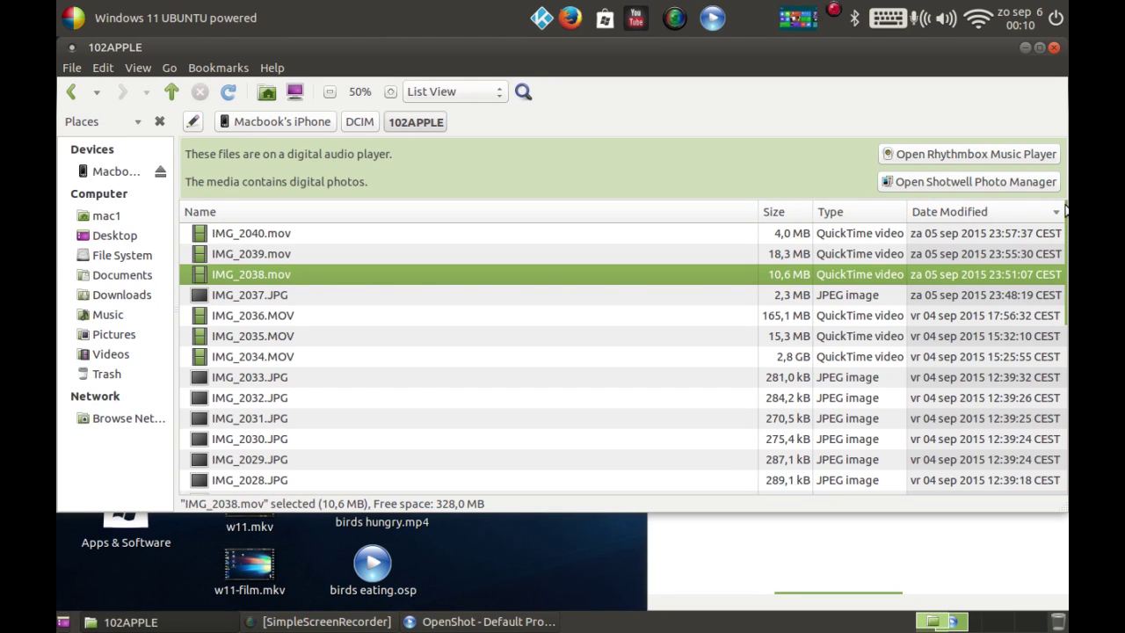
drag(793, 70, 753, 69)
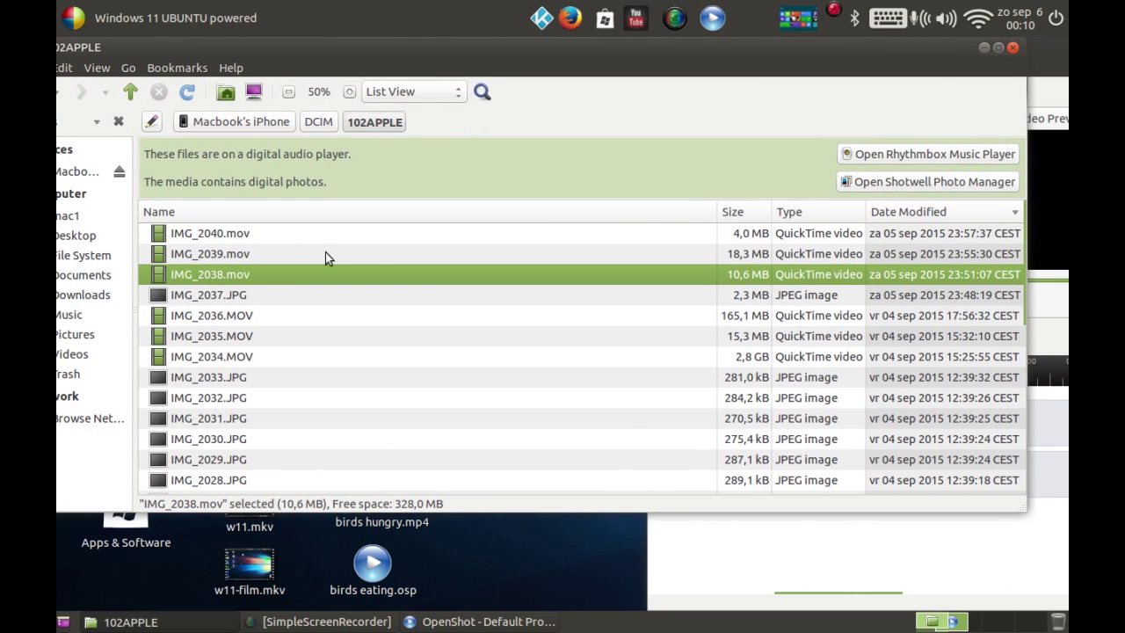
click(205, 234)
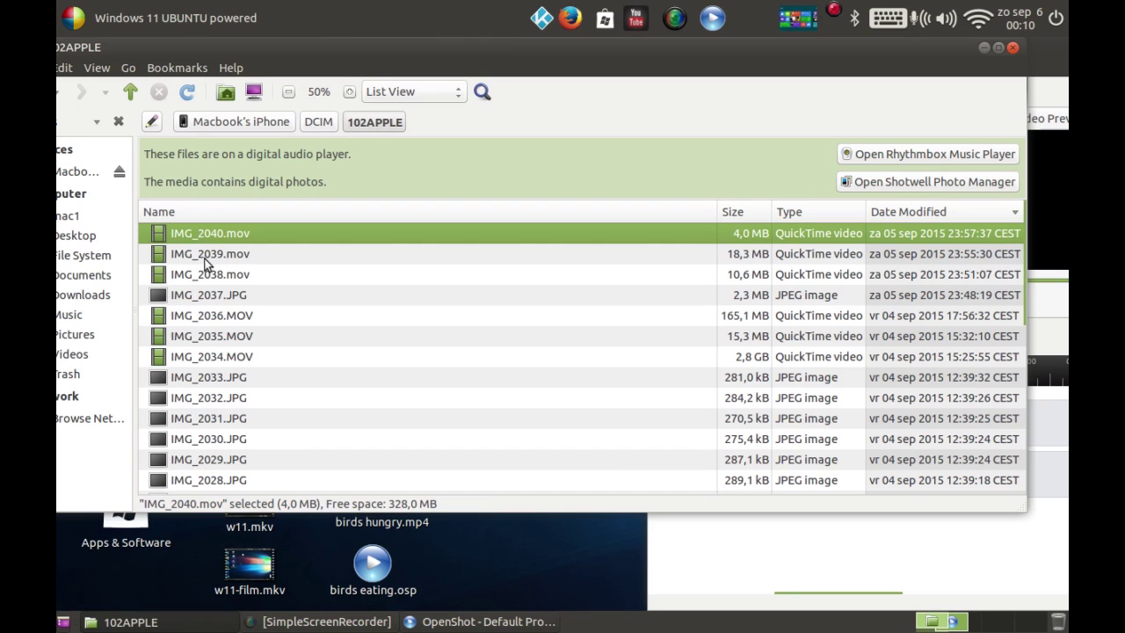
ctrl+click(205, 260)
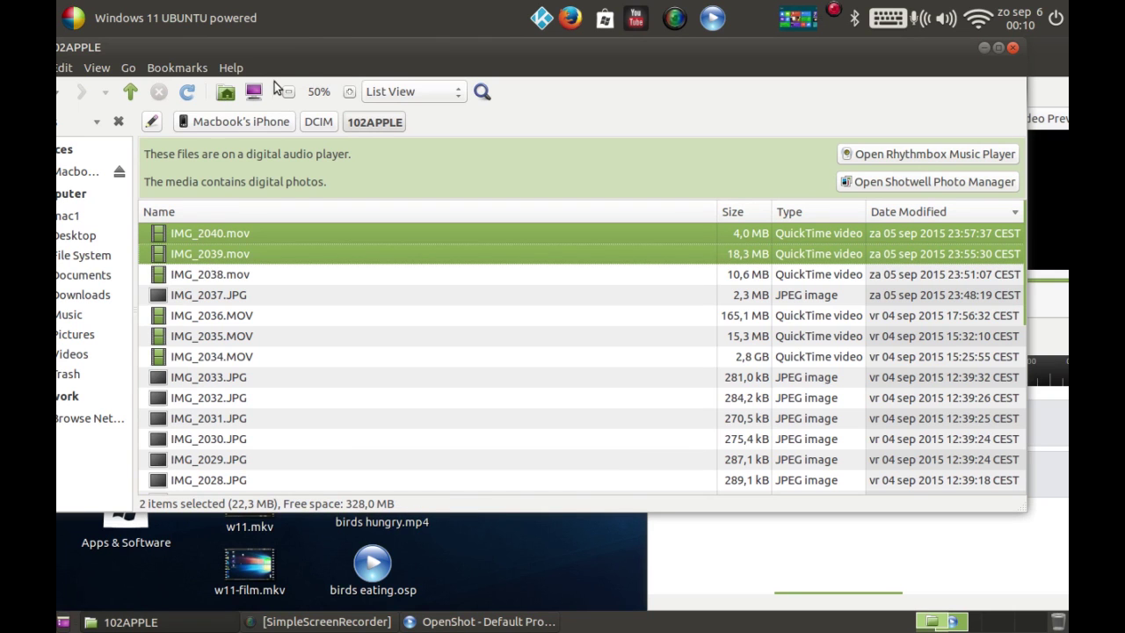
drag(293, 59, 536, 59)
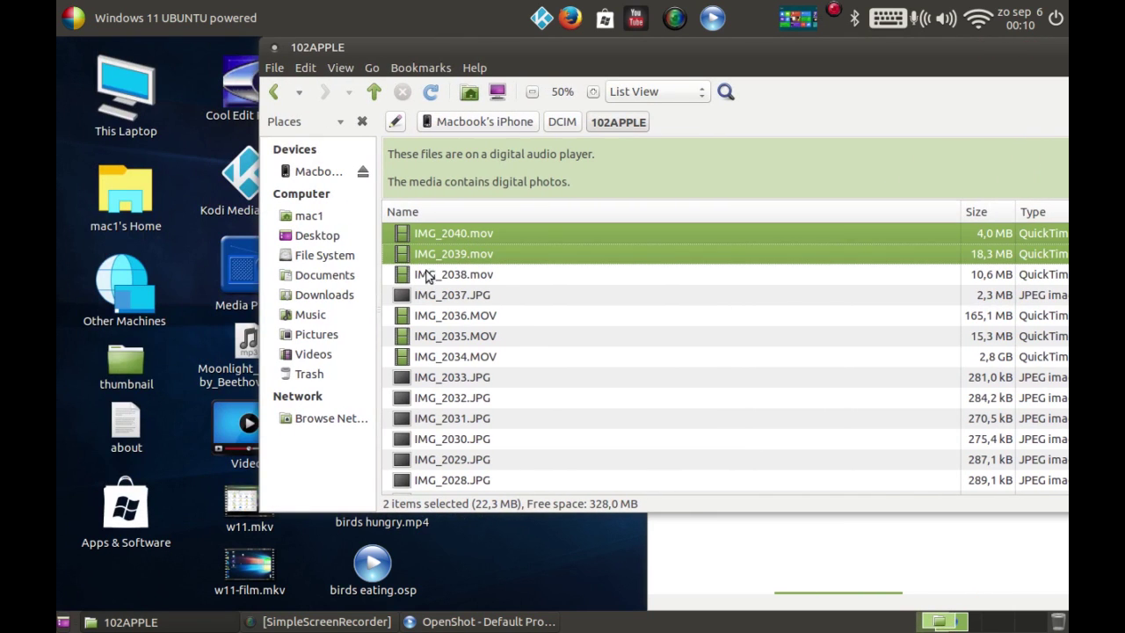
drag(423, 249, 336, 241)
drag(1007, 61, 676, 83)
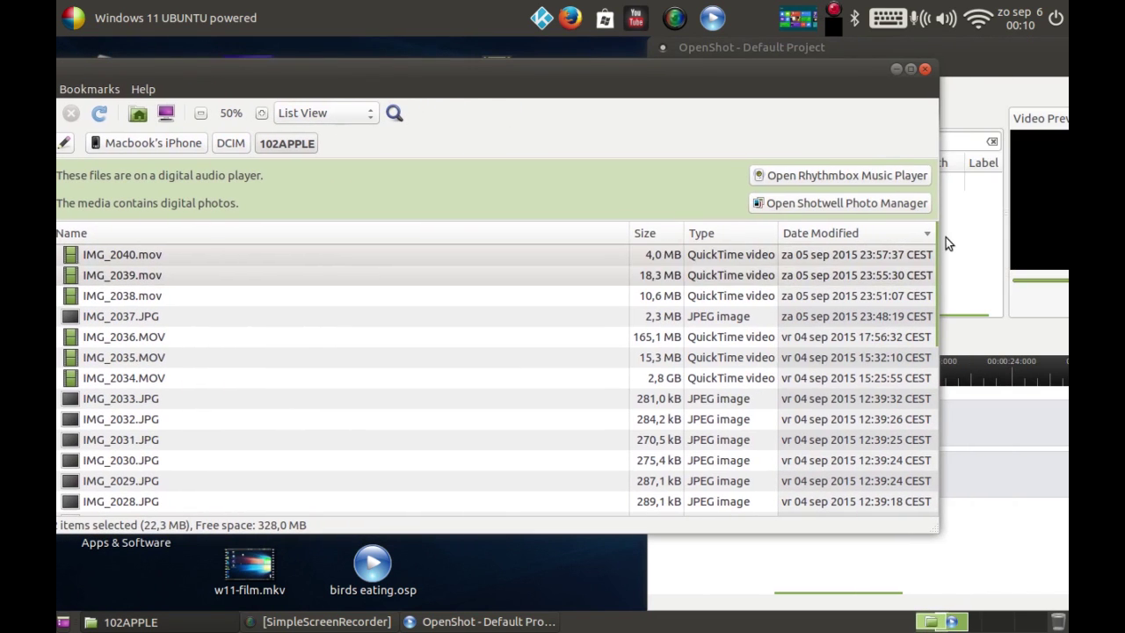
Try playing IMG_2038.mov, then close the file manager, the 'Stream contains no data' error and Videos
double_click(931, 299)
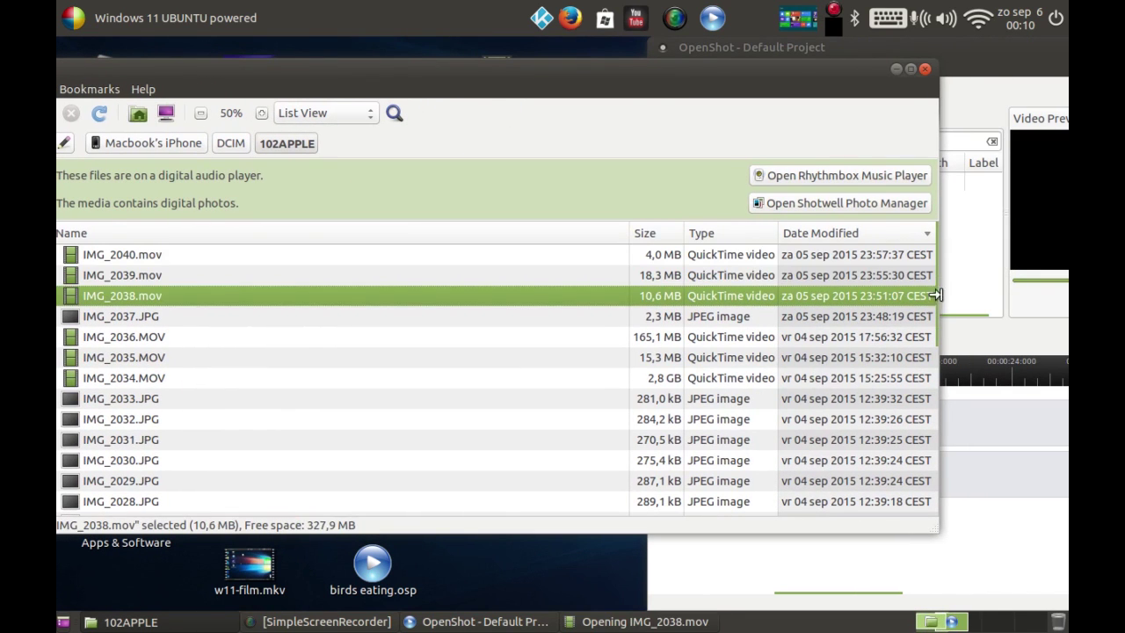
click(928, 68)
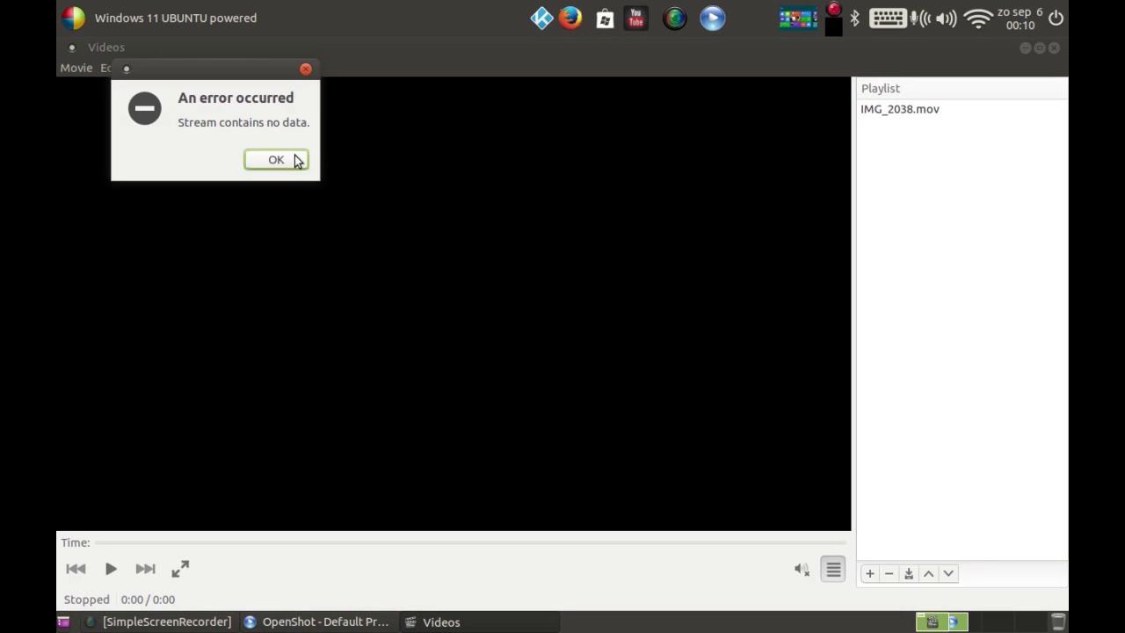
click(276, 159)
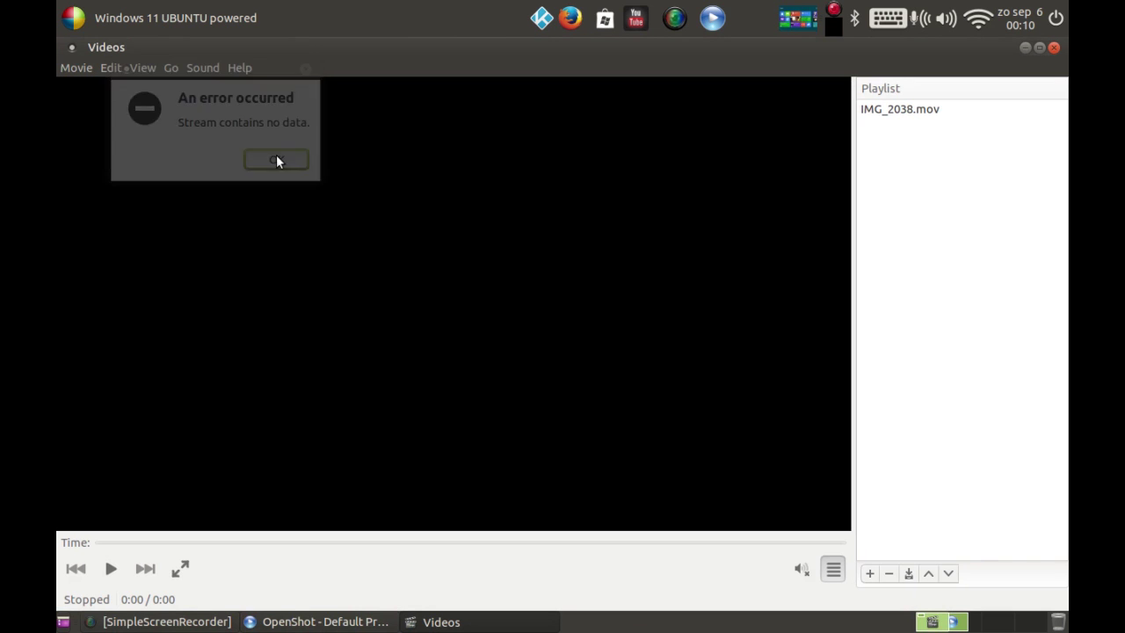
click(1054, 49)
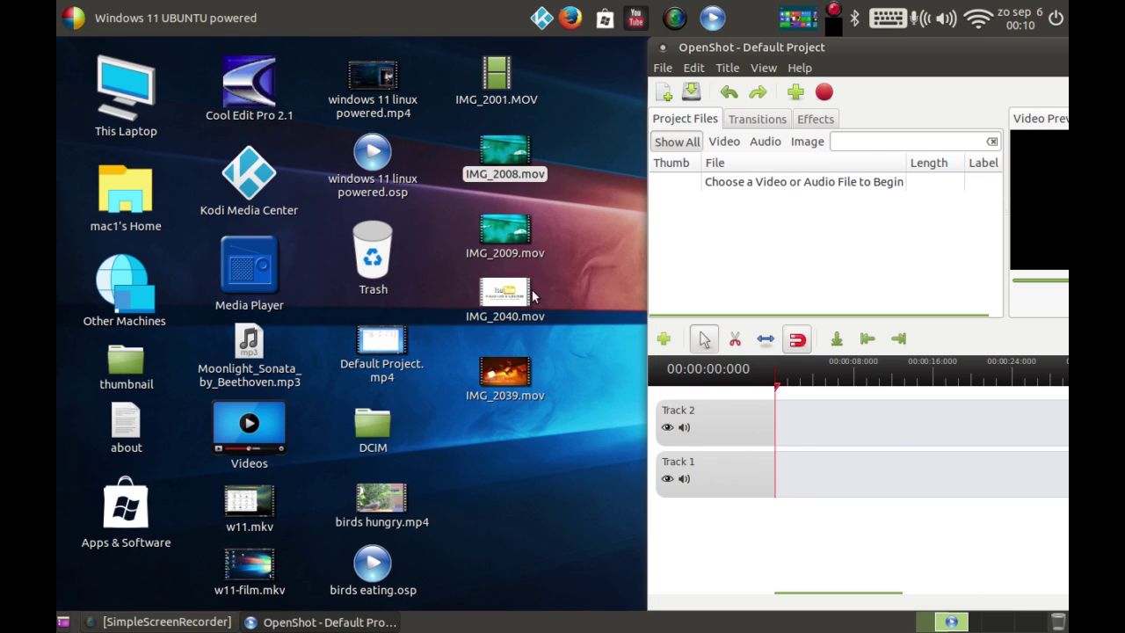
Add IMG_2040.mov and IMG_2039.mov to Project Files and slide OpenShot left to show the preview
drag(568, 279, 490, 387)
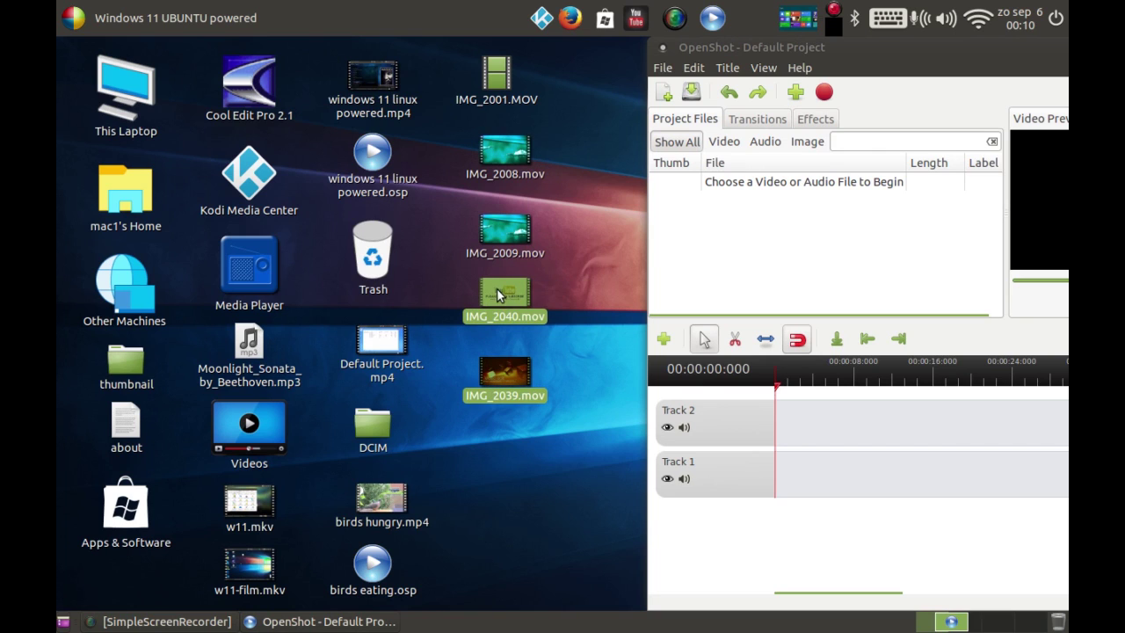
drag(498, 289, 795, 234)
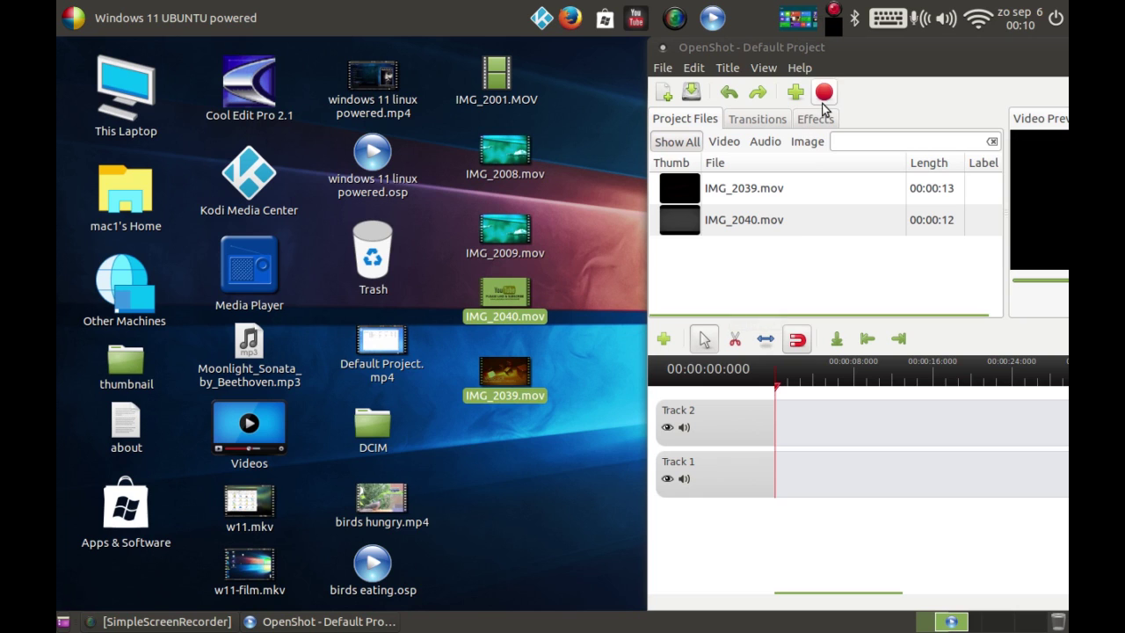
mouse_move(928, 58)
mouse_down()
mouse_move(486, 49)
mouse_move(713, 42)
mouse_move(920, 73)
mouse_up()
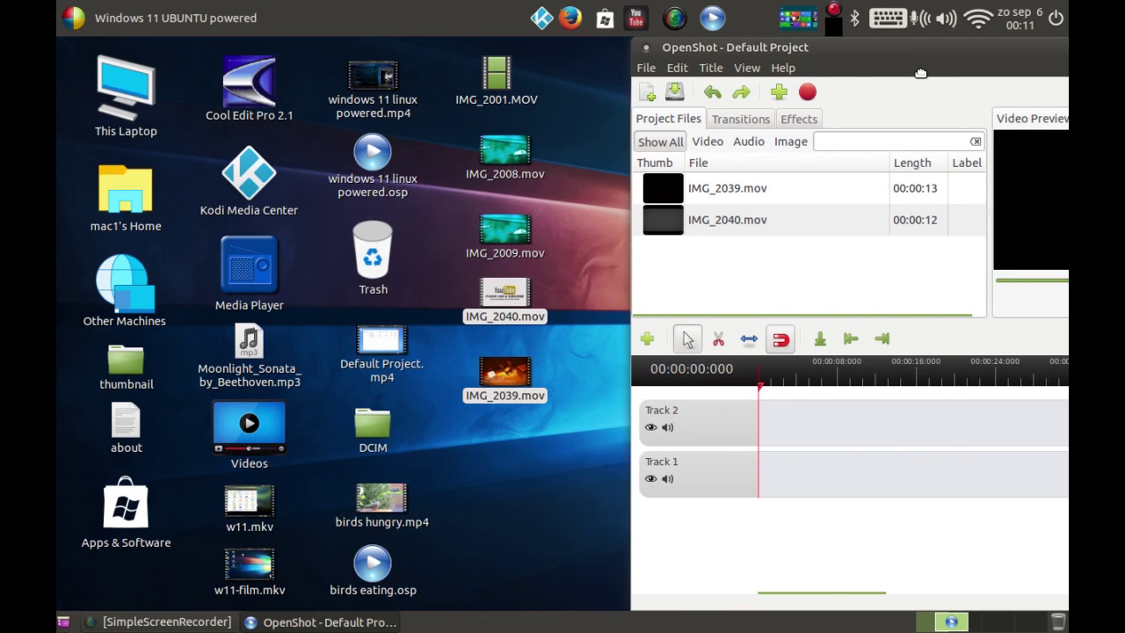
drag(920, 73, 426, 33)
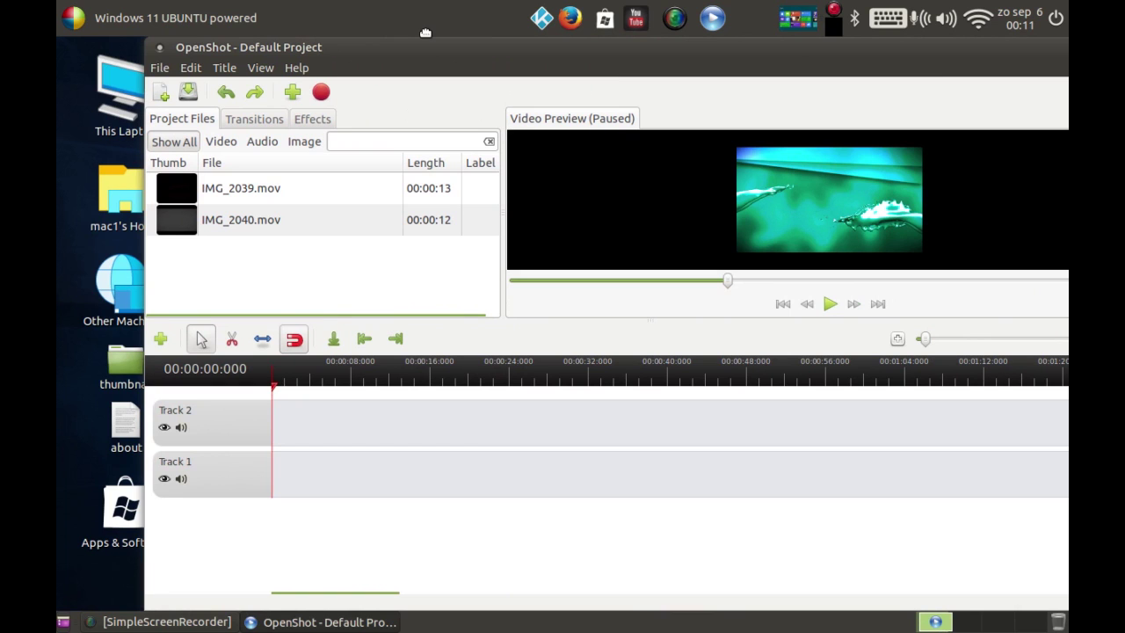
drag(425, 33, 714, 94)
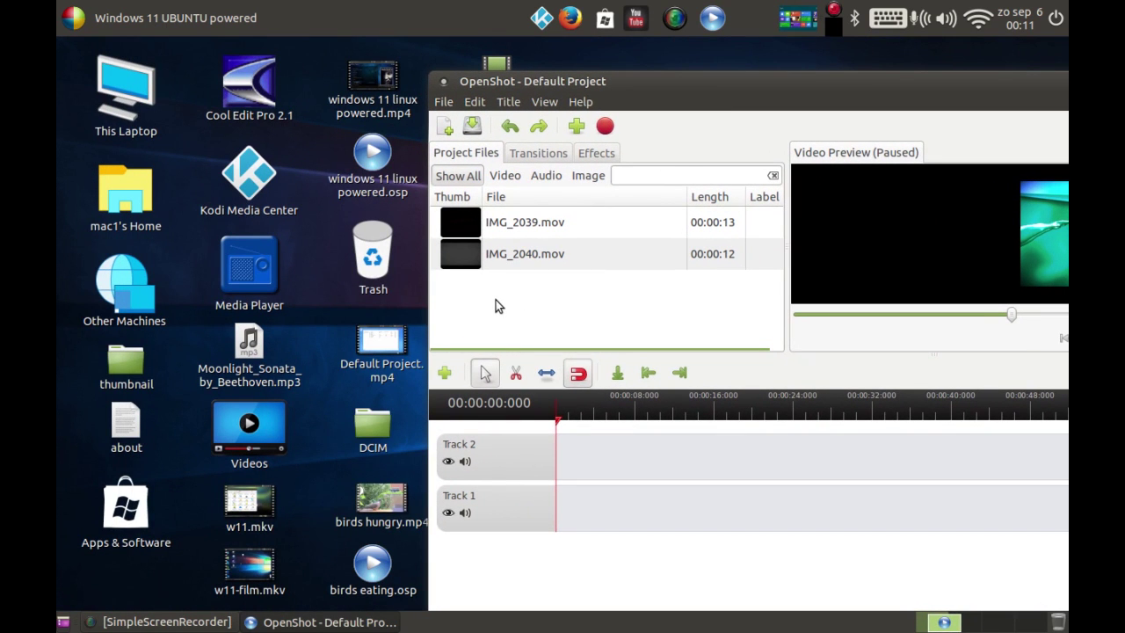
In Import Files, browse the home folder sorted by size, largest first, to find the w11 recording
right_click(496, 304)
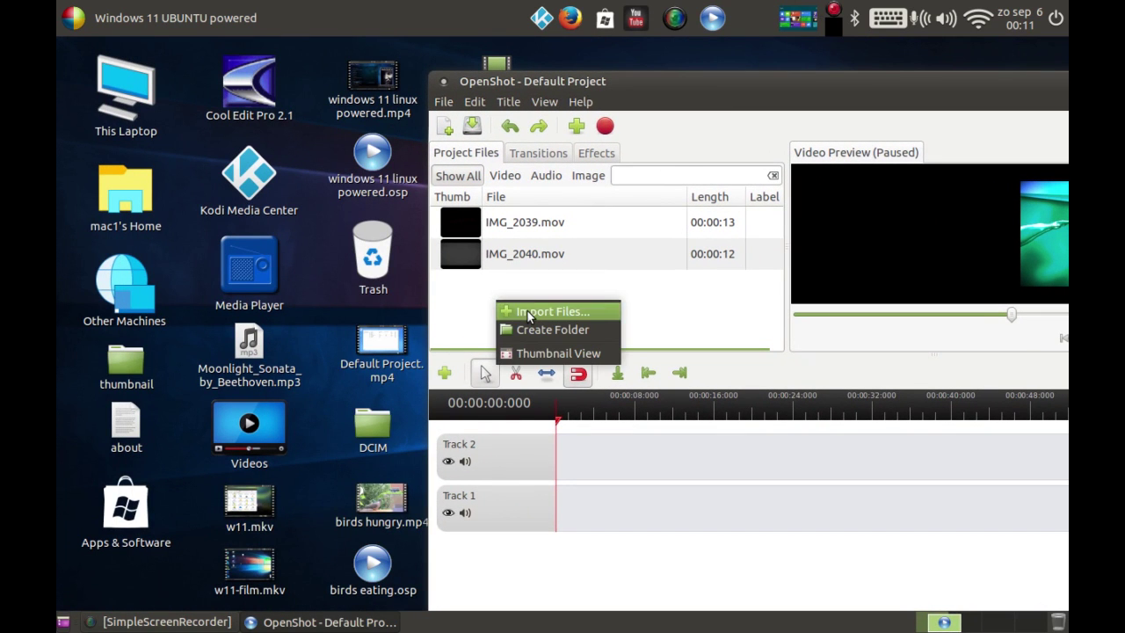
click(527, 311)
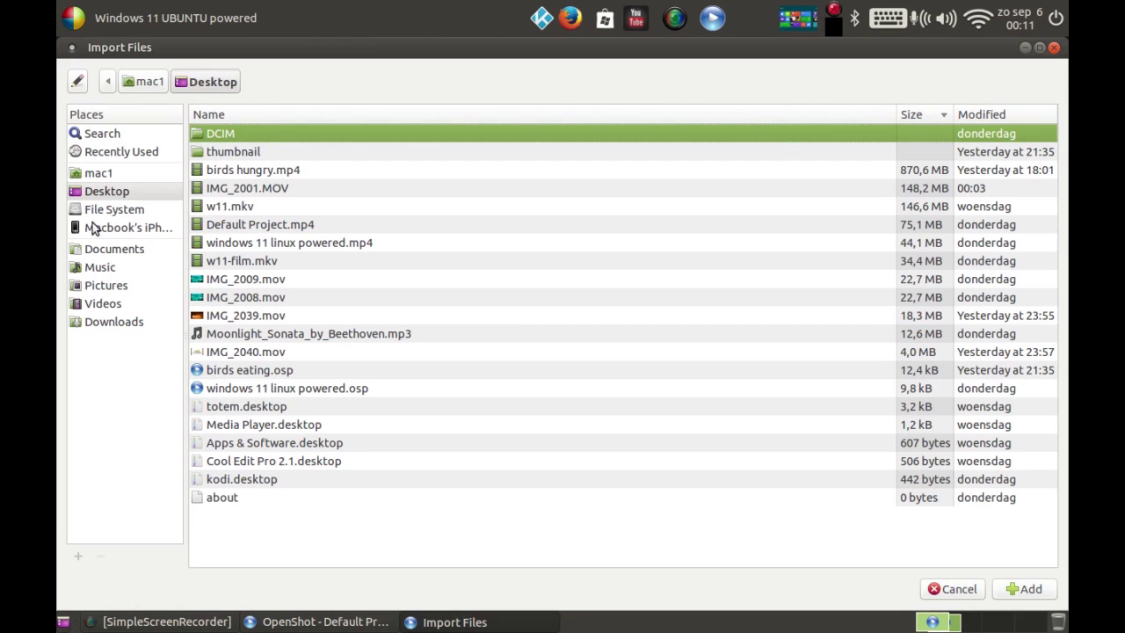
click(101, 302)
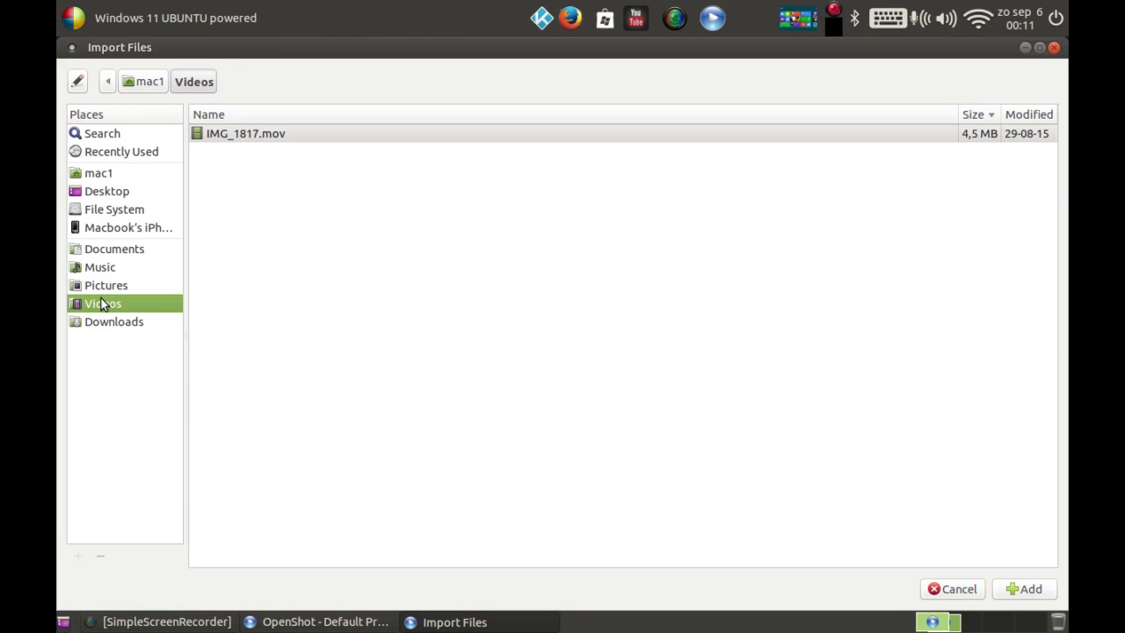
click(109, 250)
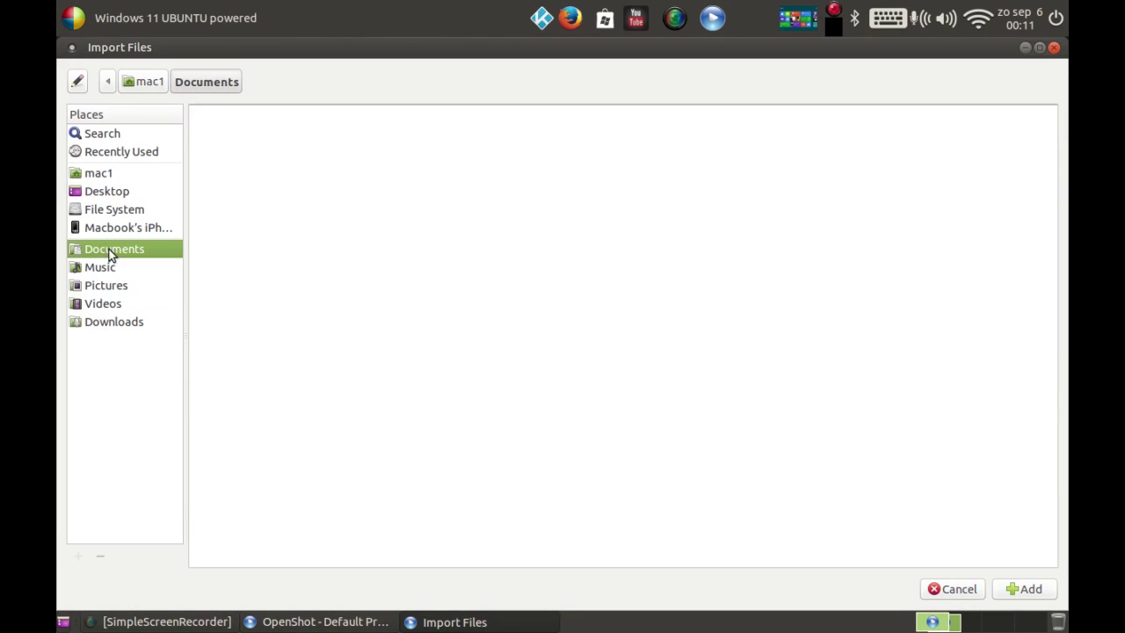
click(104, 173)
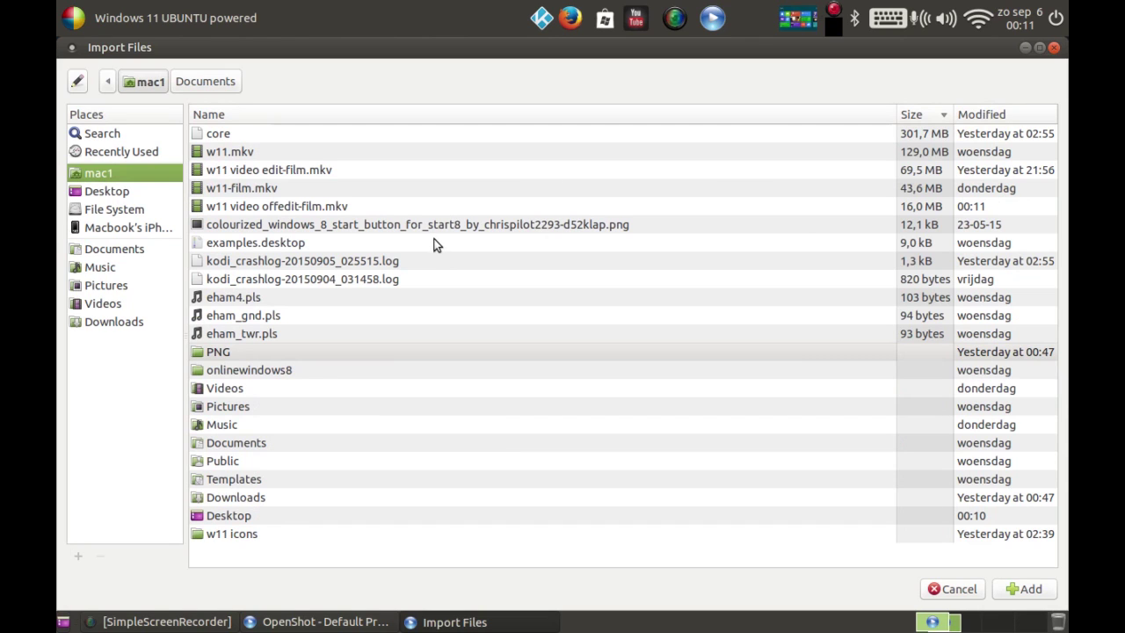
click(915, 119)
click(915, 123)
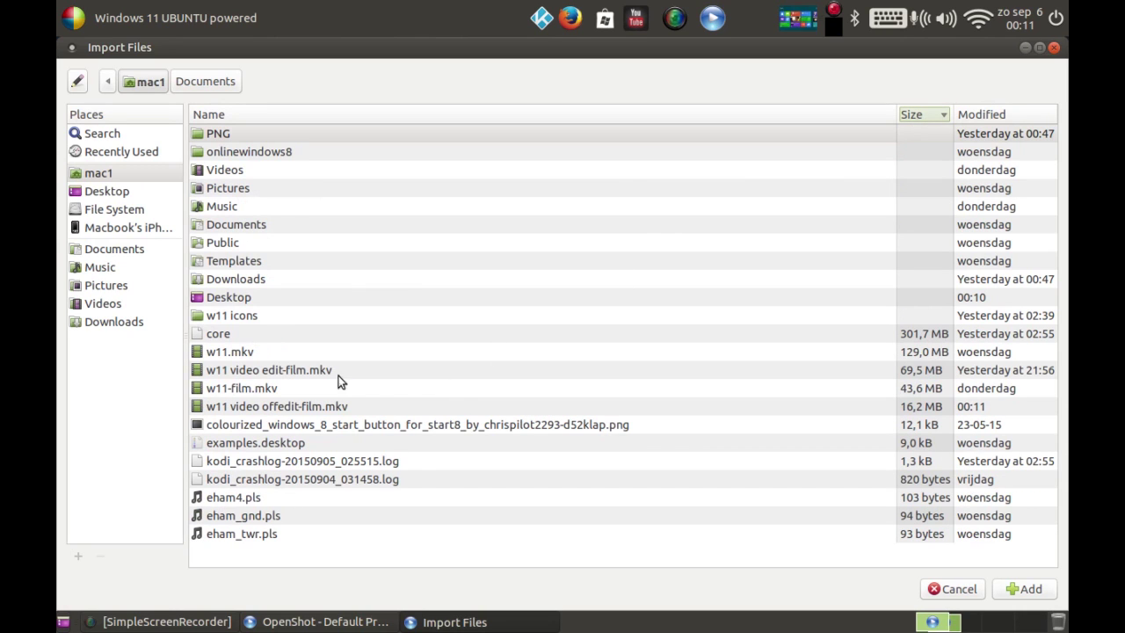
click(264, 370)
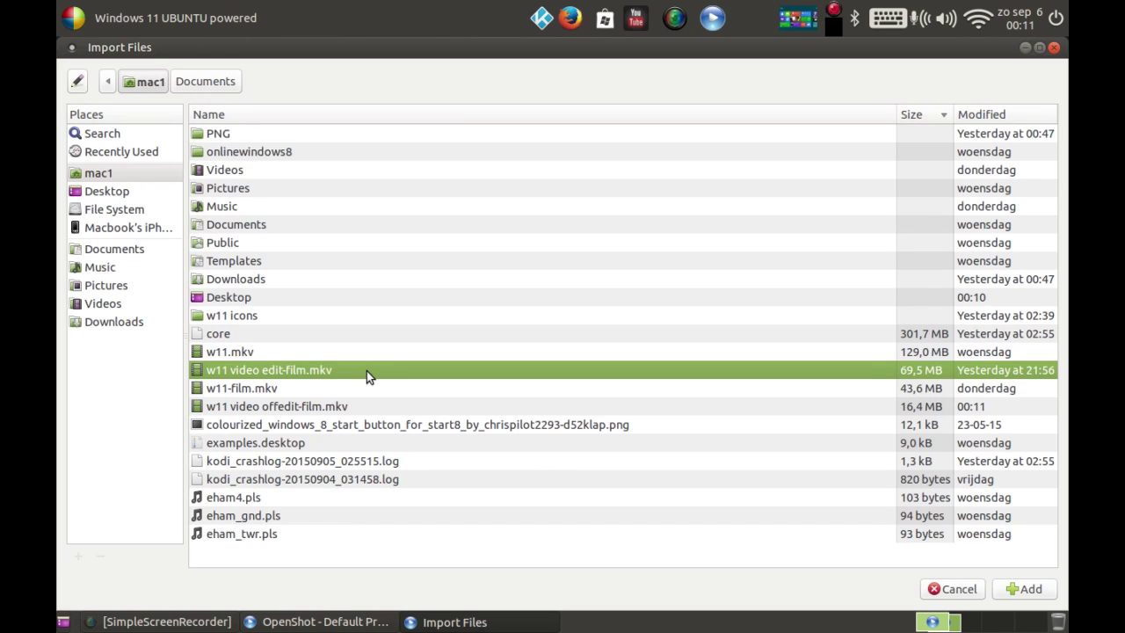
Re-sort the home folder by newest modification date and select w11 video edit-film.mkv
click(979, 116)
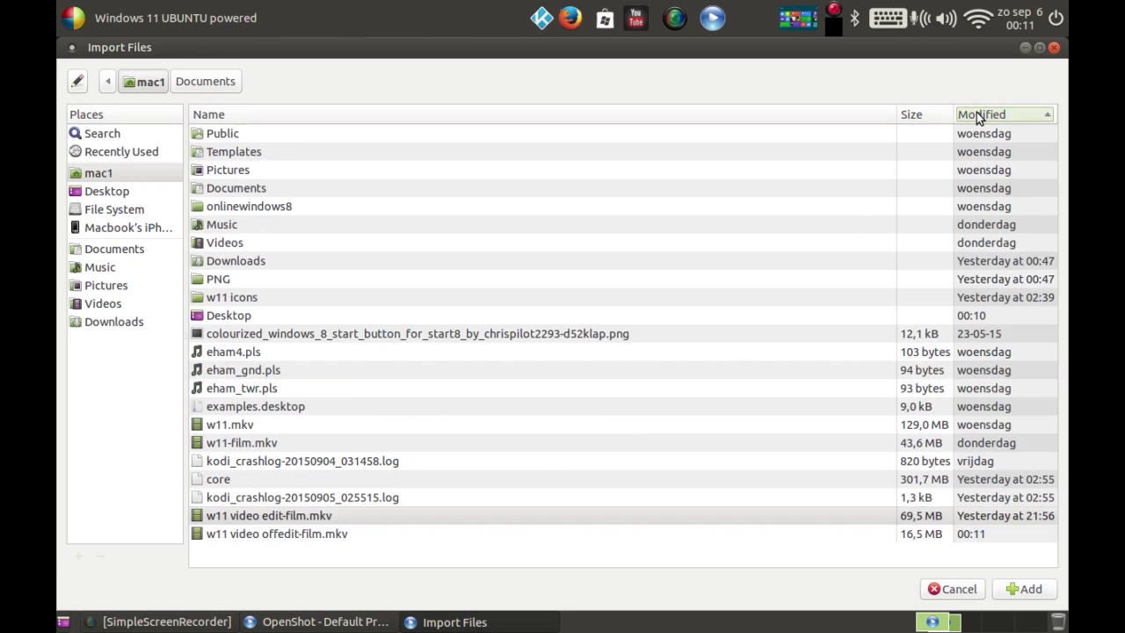
click(979, 116)
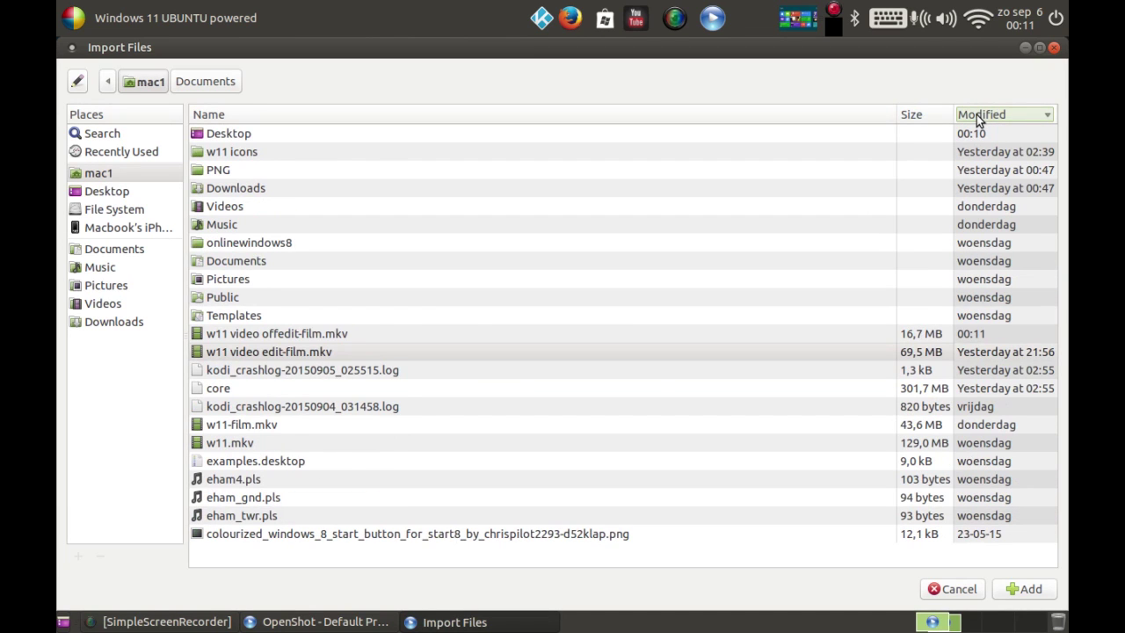
click(980, 116)
click(979, 116)
click(271, 338)
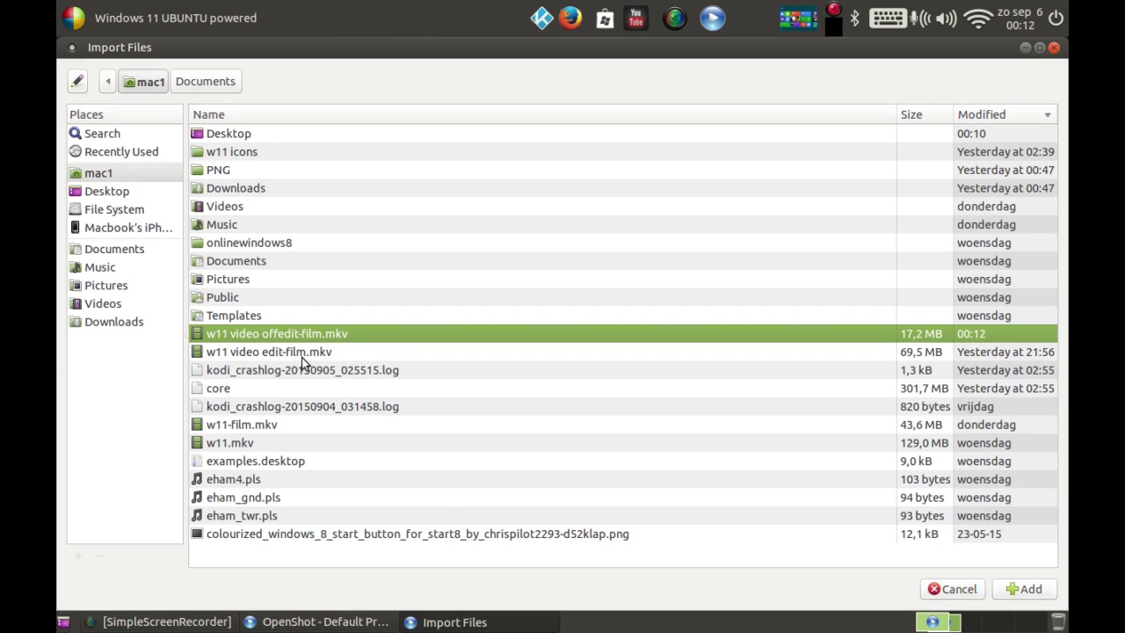
click(299, 353)
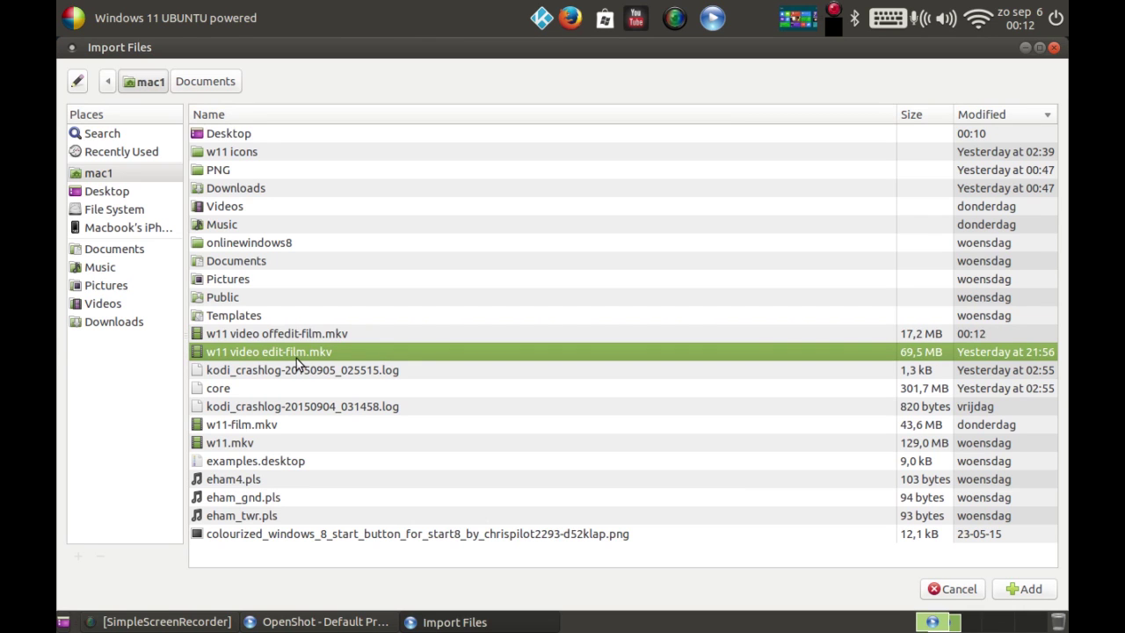
Drag w11 video edit-film.mkv into Project Files and close the import dialog
drag(356, 41, 751, 69)
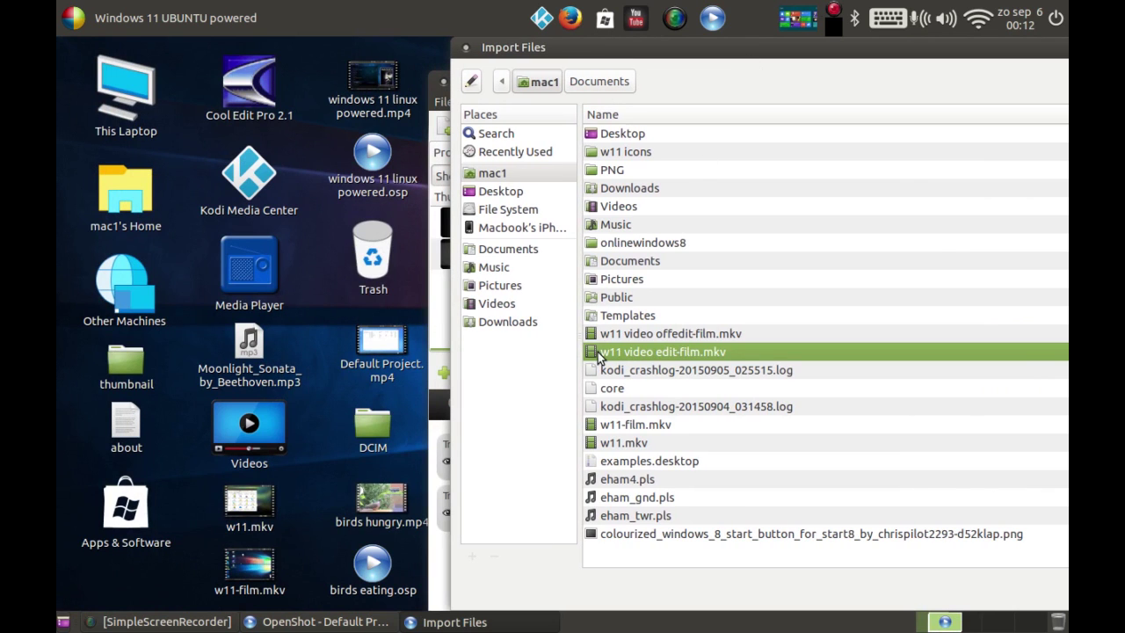
drag(599, 355, 646, 356)
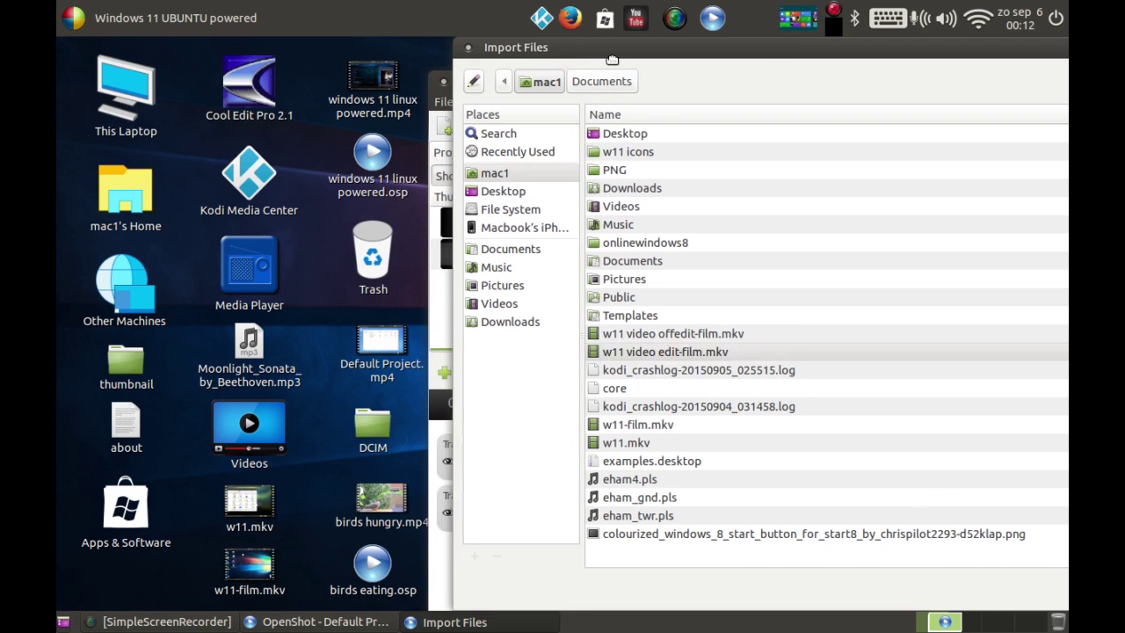
drag(545, 47, 755, 74)
drag(831, 386, 535, 309)
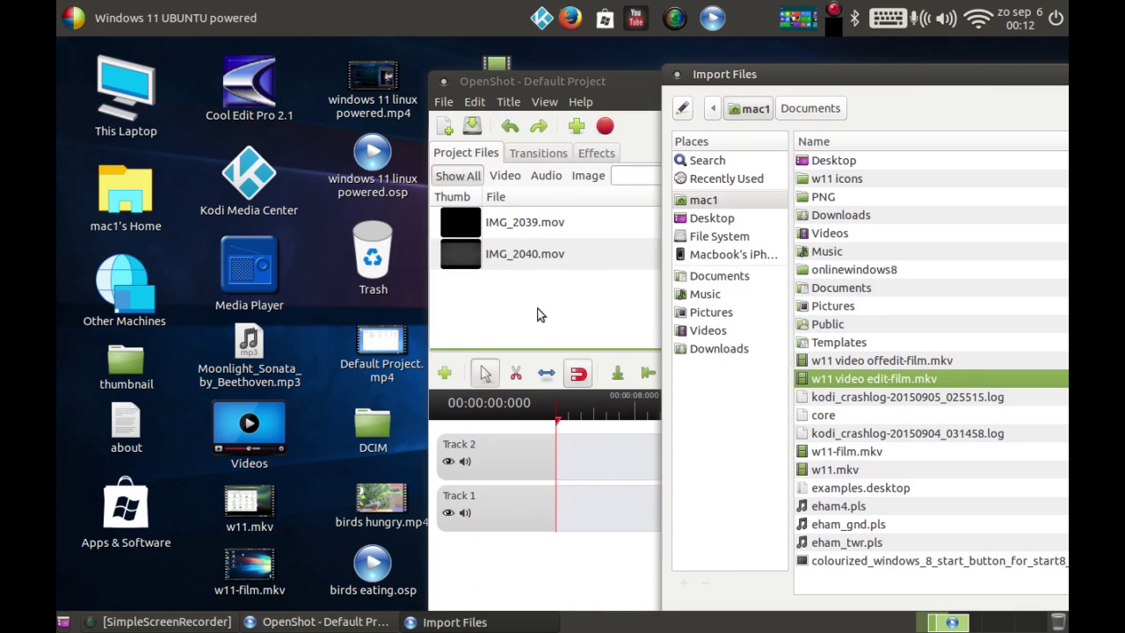
click(541, 314)
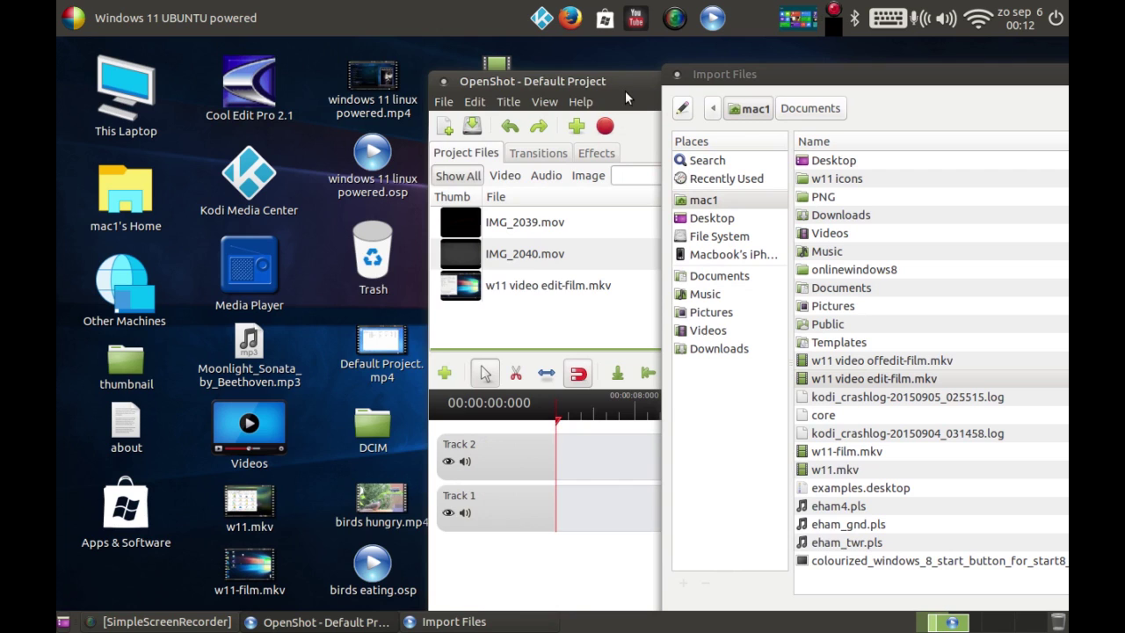
drag(626, 82, 294, 41)
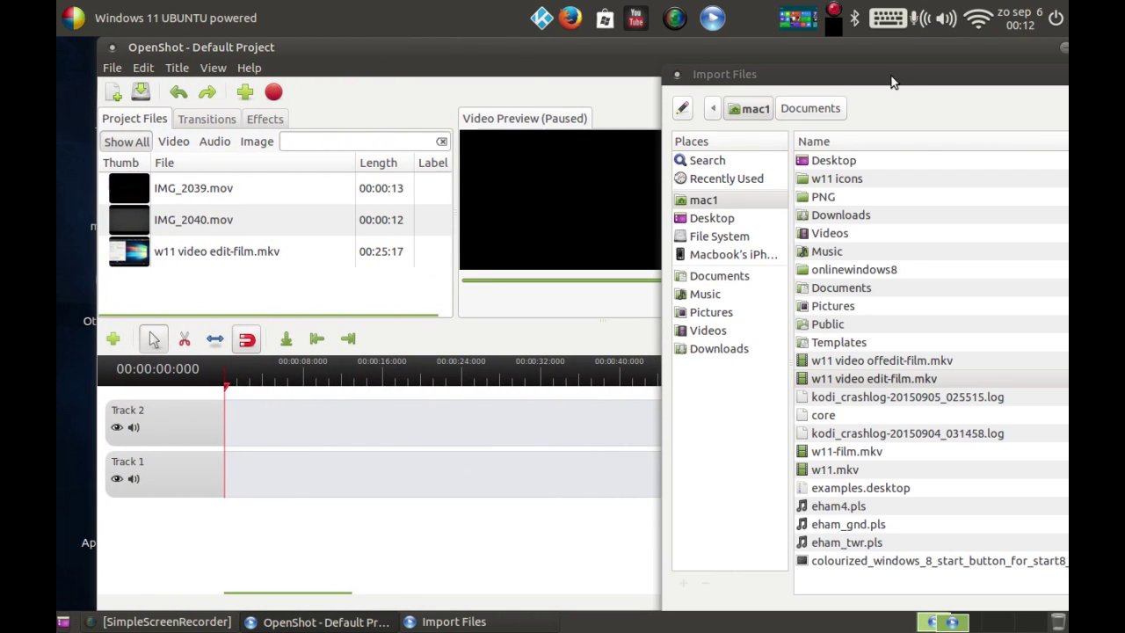
drag(860, 83, 172, 123)
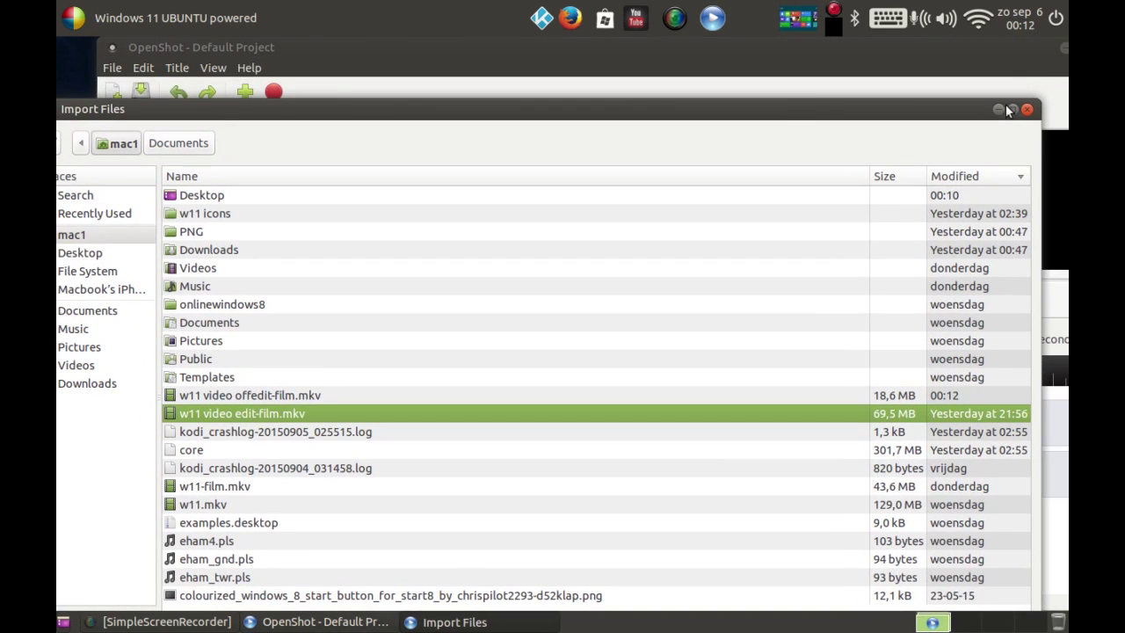
click(1028, 111)
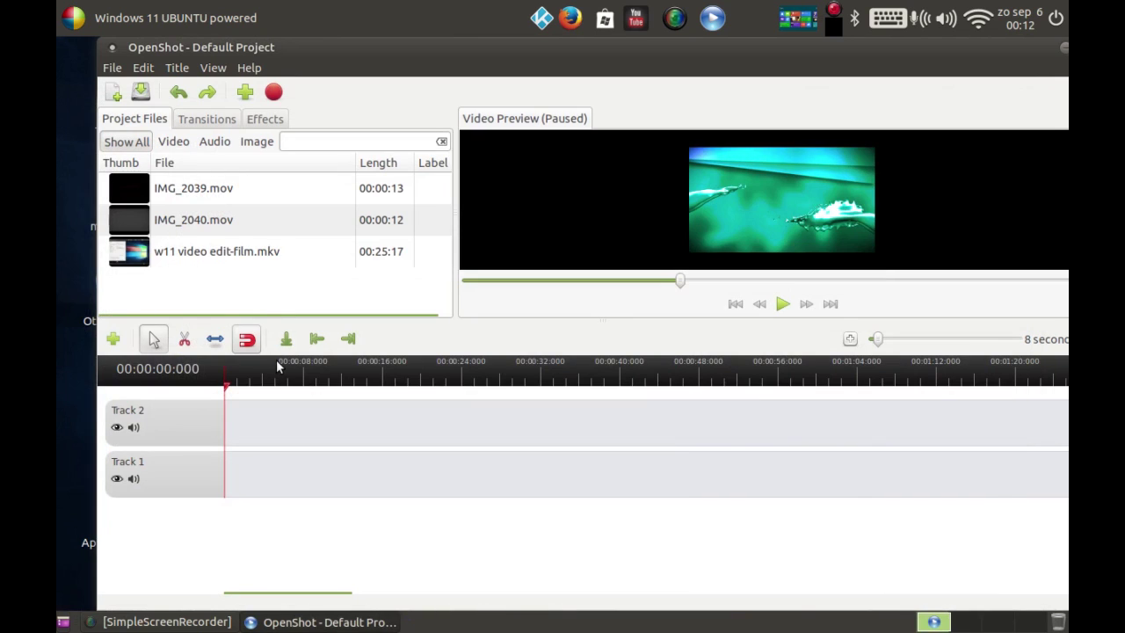
Preview the imported w11 video edit-film.mkv recording, then pause it
click(203, 251)
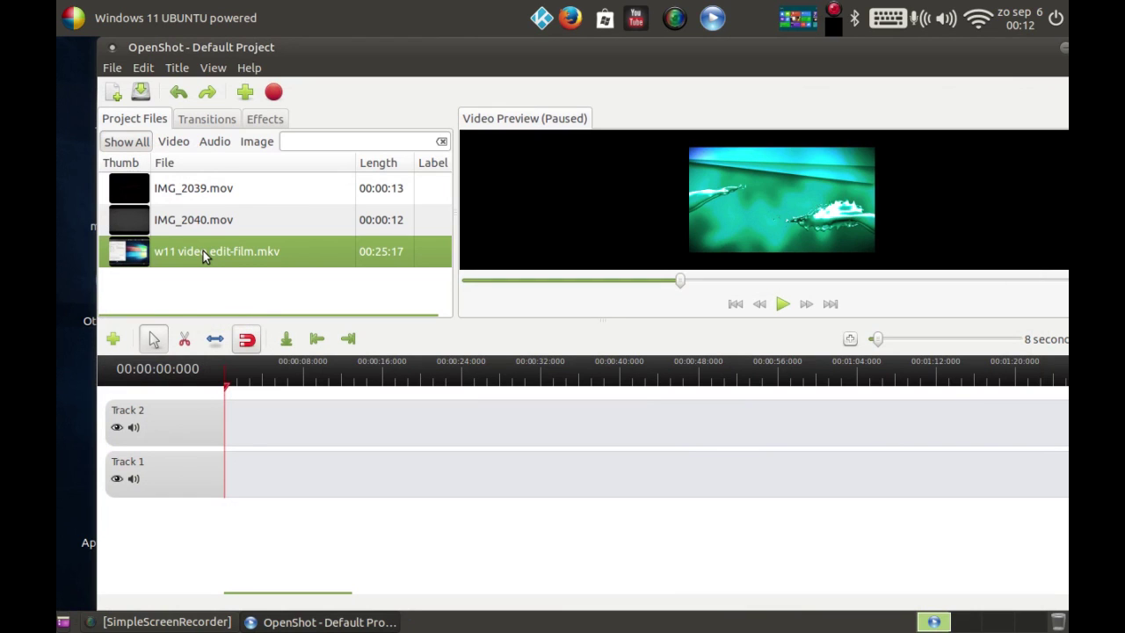
double_click(203, 250)
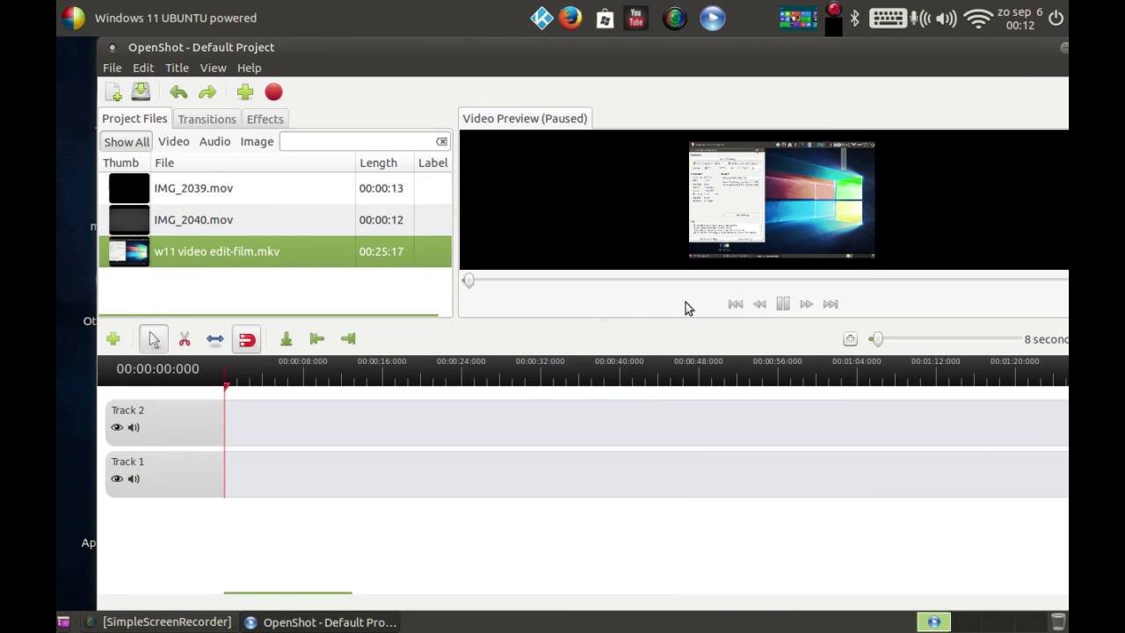
click(782, 304)
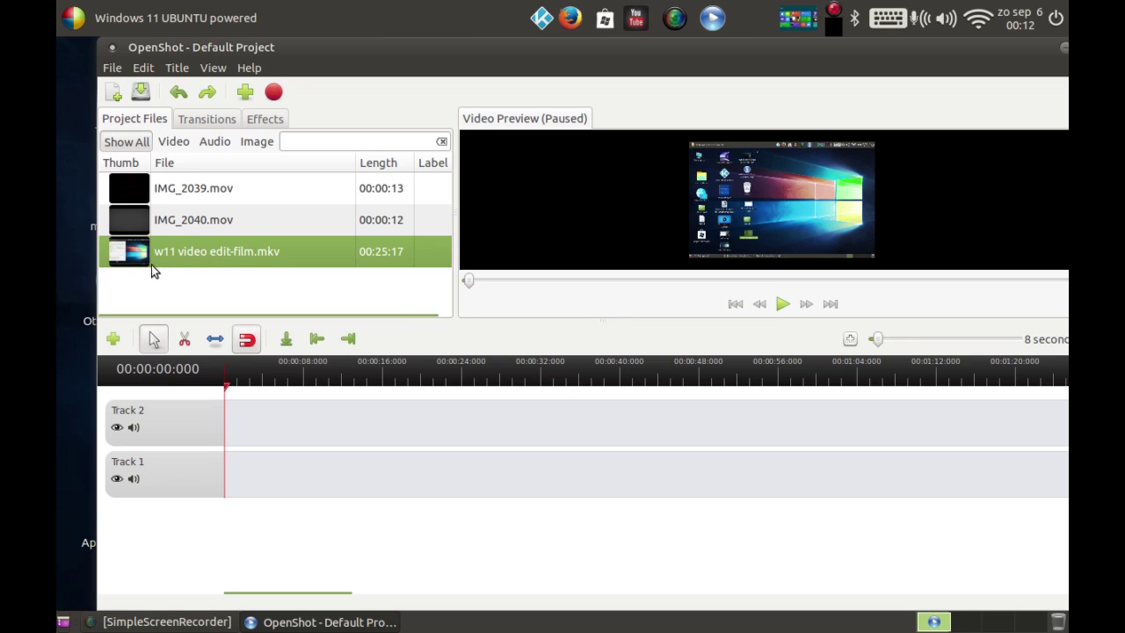
Place IMG_2039.mov at the start of Track 2, preview it, then add the w11 recording after it
click(139, 189)
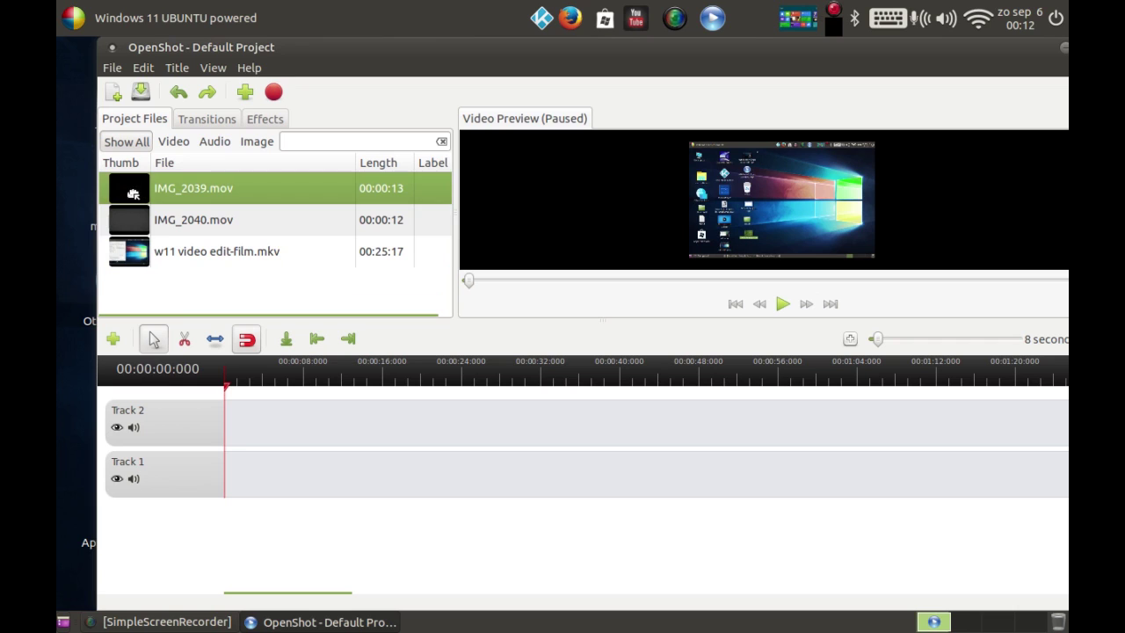
drag(133, 193, 272, 436)
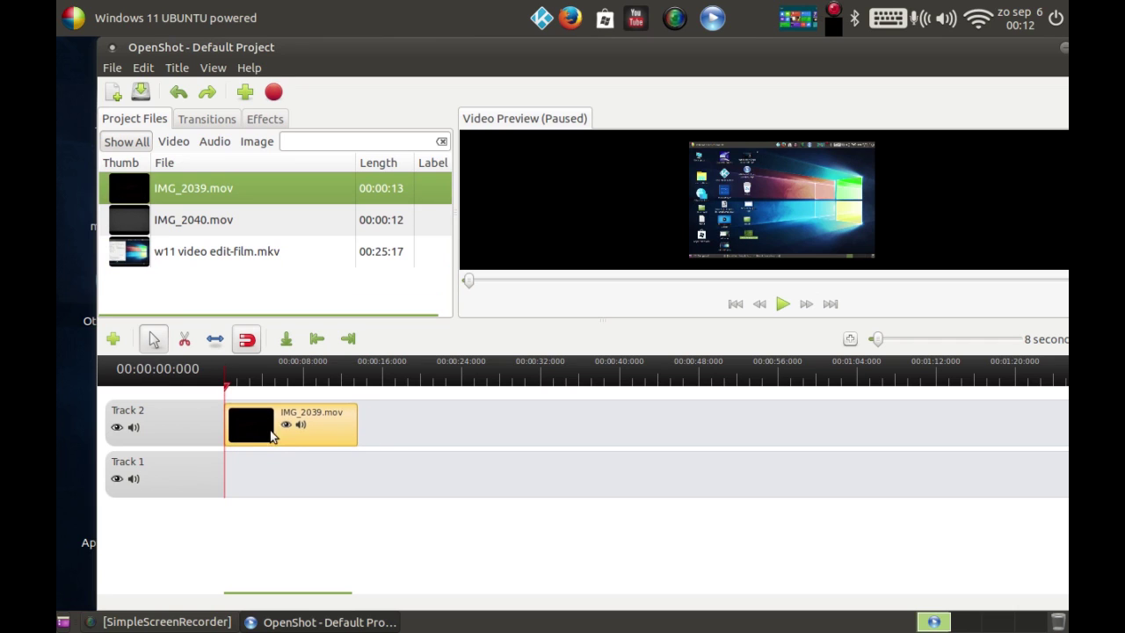
click(781, 304)
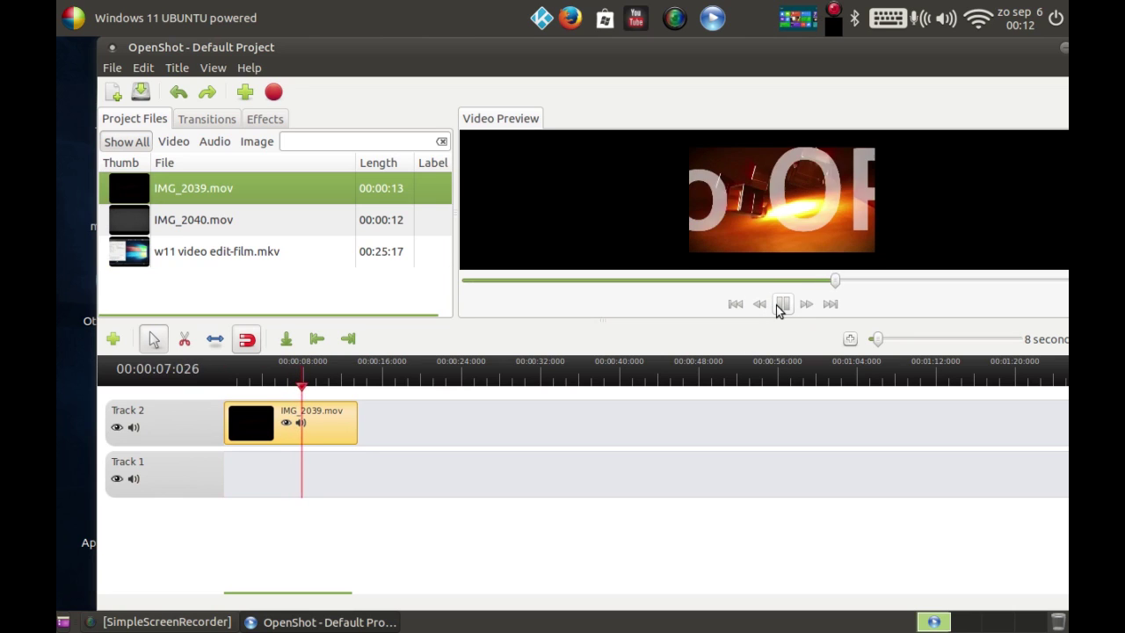
click(782, 306)
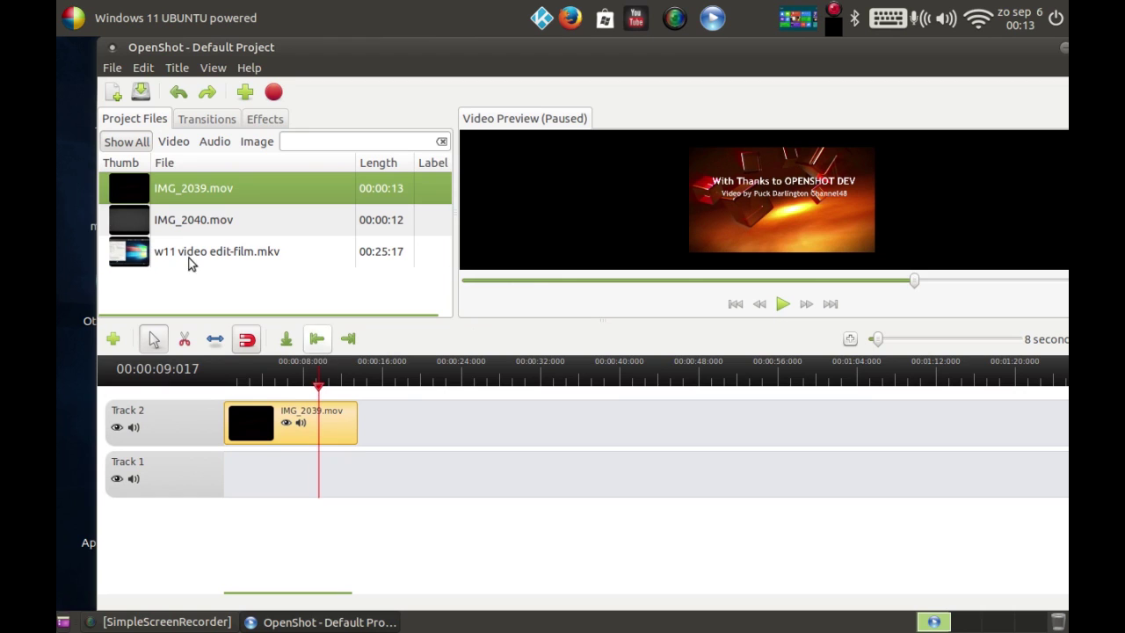
drag(152, 257, 407, 443)
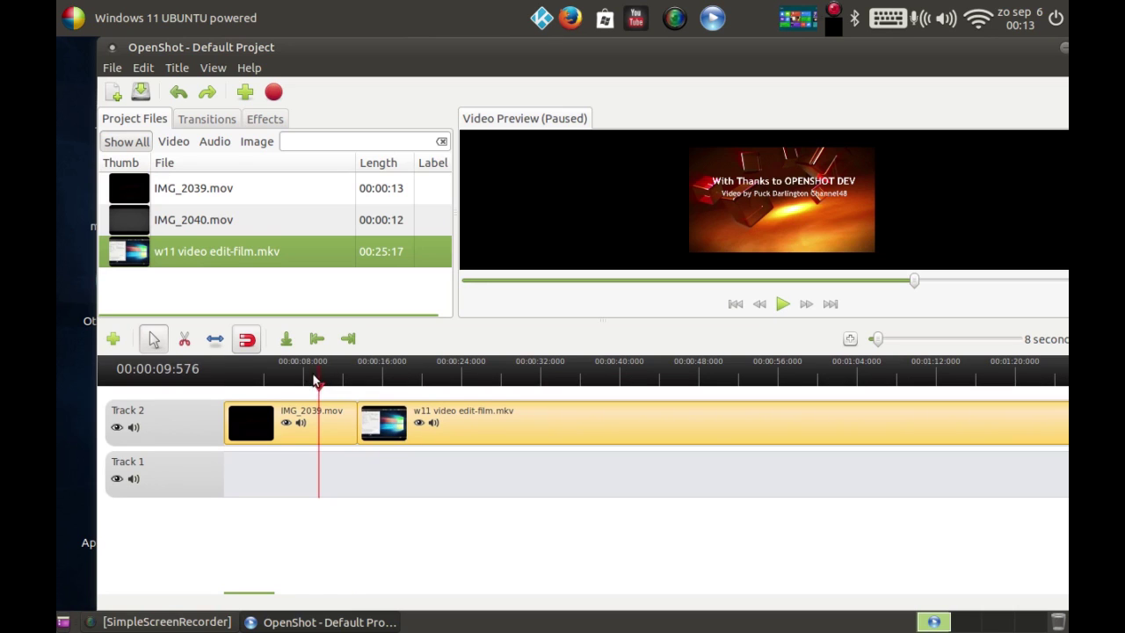
Drop Fractal 3 at the IMG_2039.mov / w11 recording junction on Track 2 and zoom the timeline out fully
click(209, 121)
scroll(457, 184, down, 5)
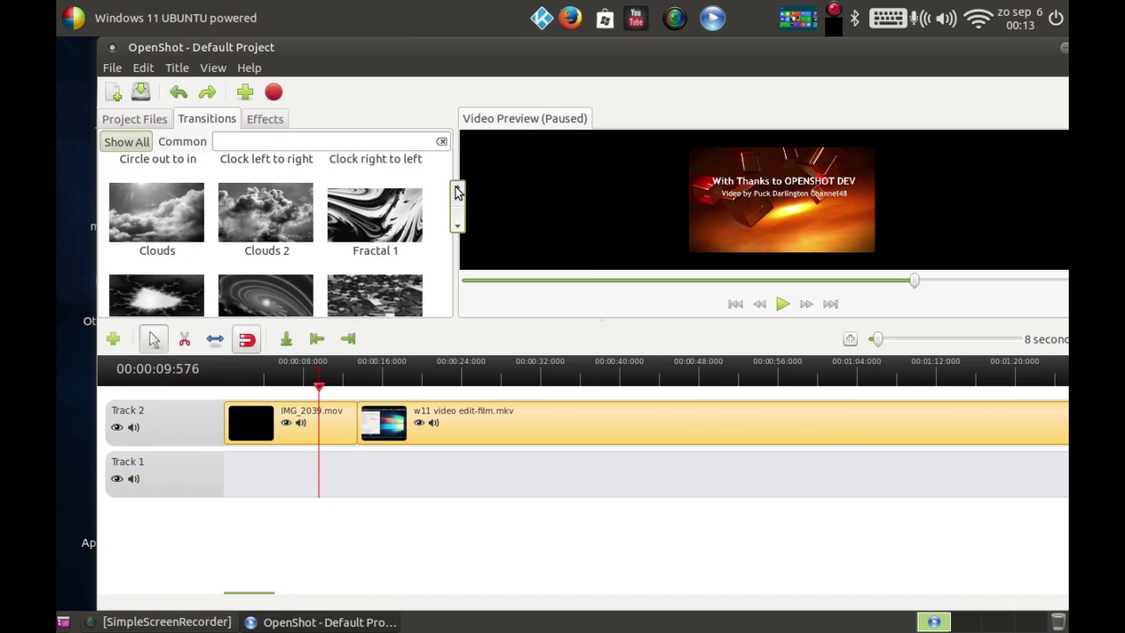
scroll(457, 194, down, 2)
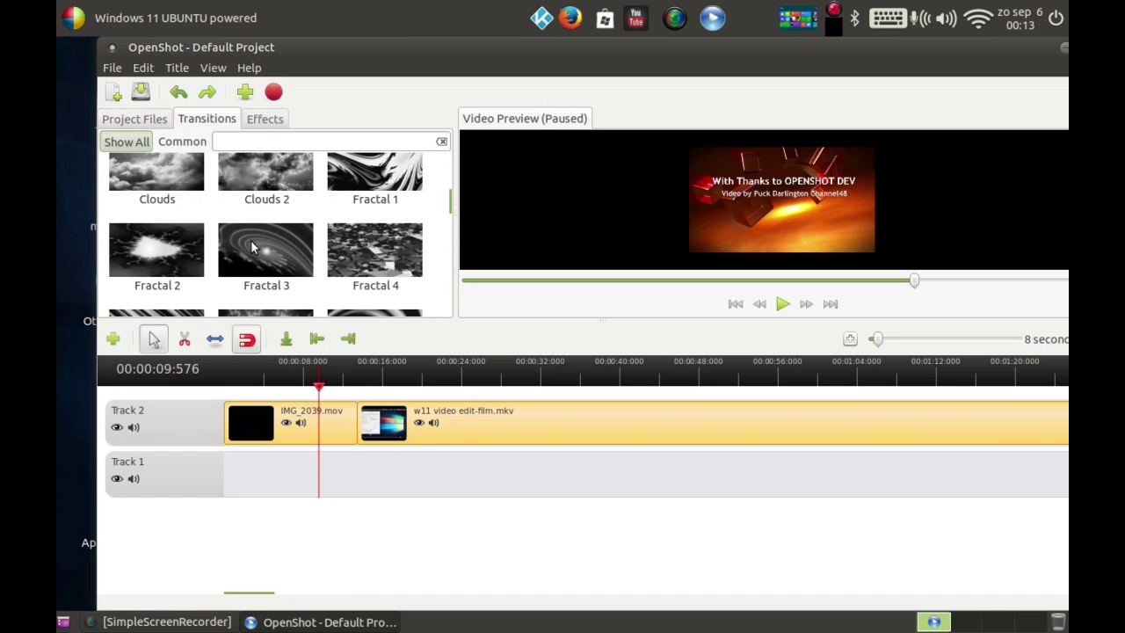
drag(252, 248, 403, 445)
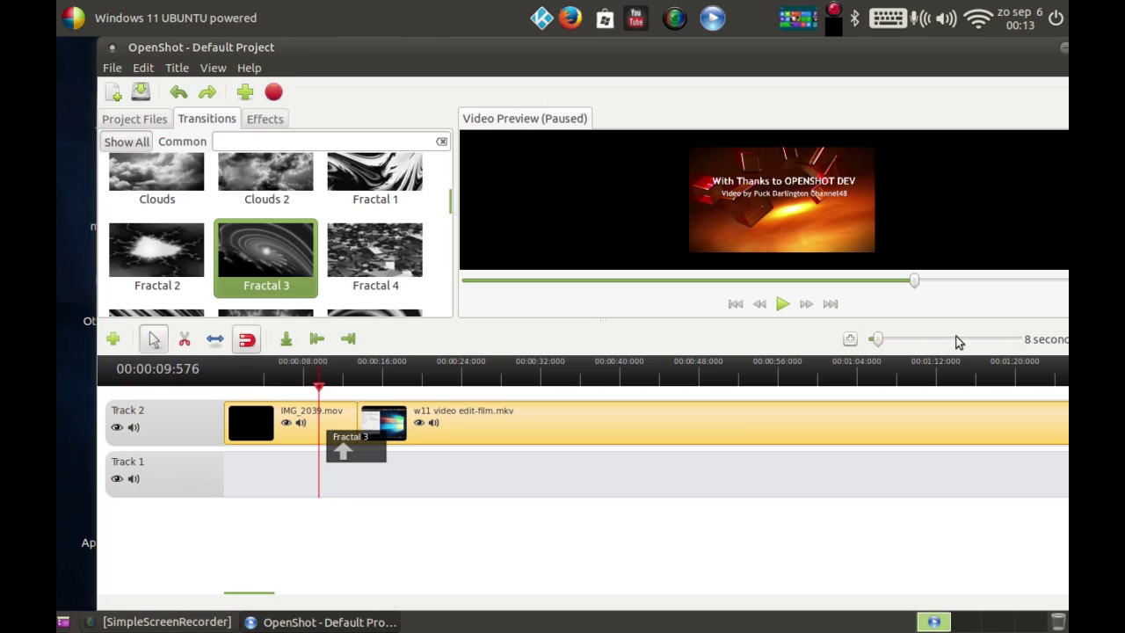
drag(876, 340, 1004, 344)
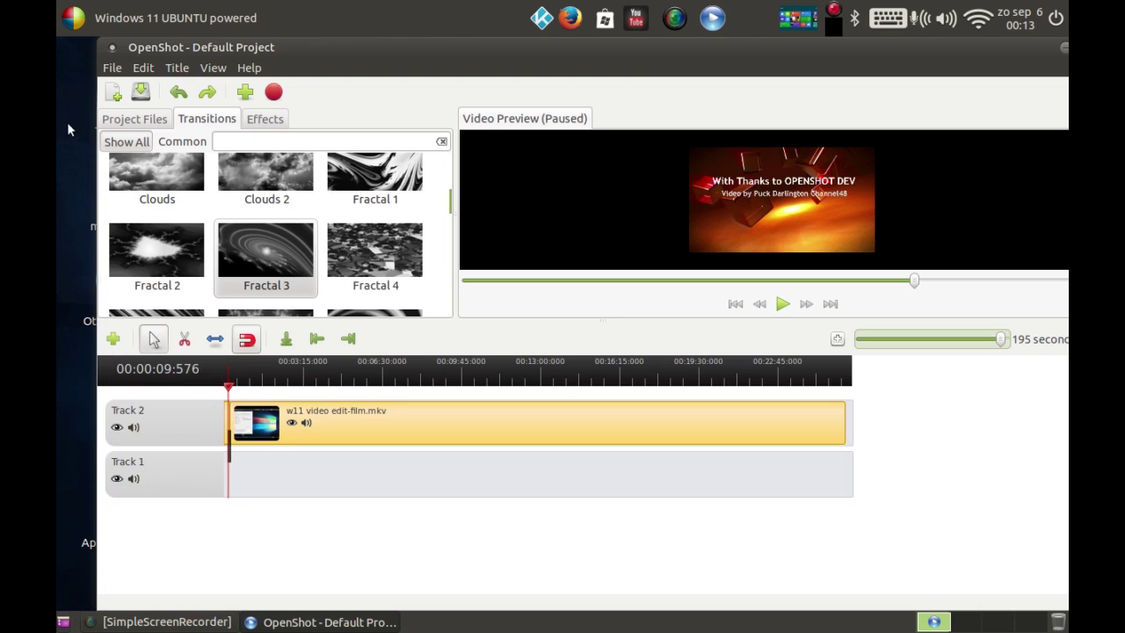
Drag IMG_2040.mov from Project Files onto the timeline
click(105, 120)
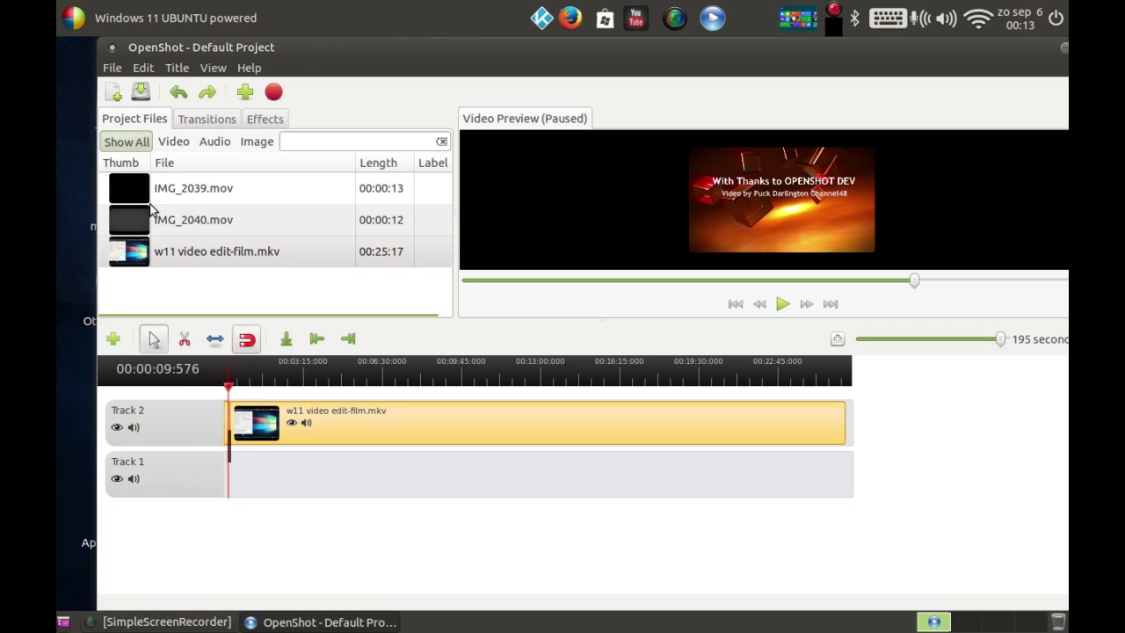
click(138, 219)
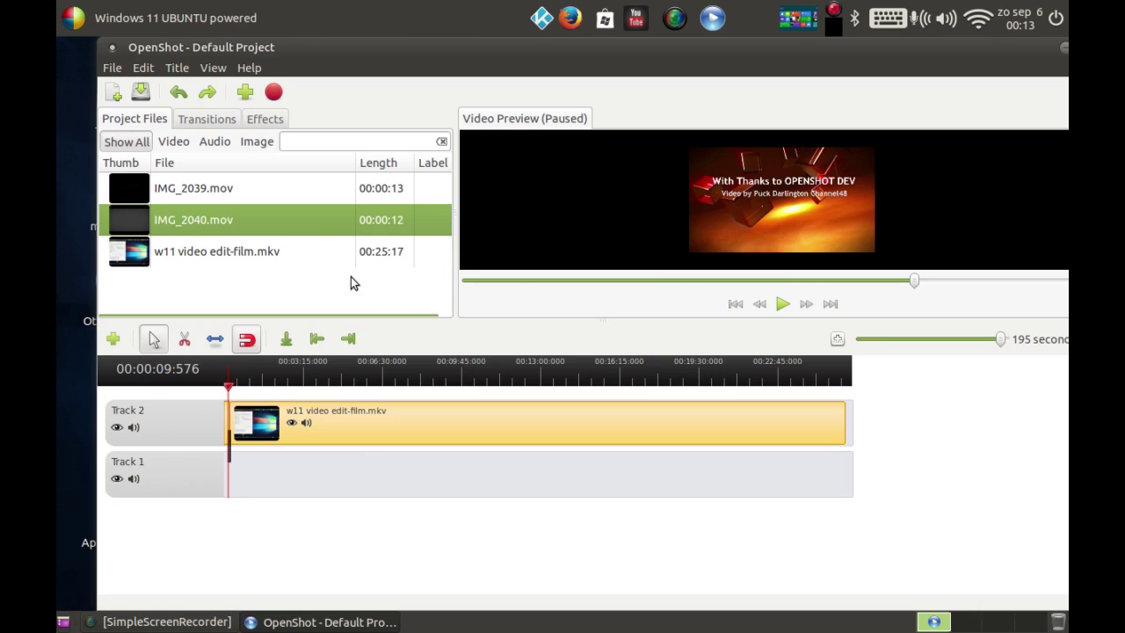
mouse_move(132, 221)
mouse_down()
mouse_move(648, 387)
mouse_move(876, 425)
mouse_up()
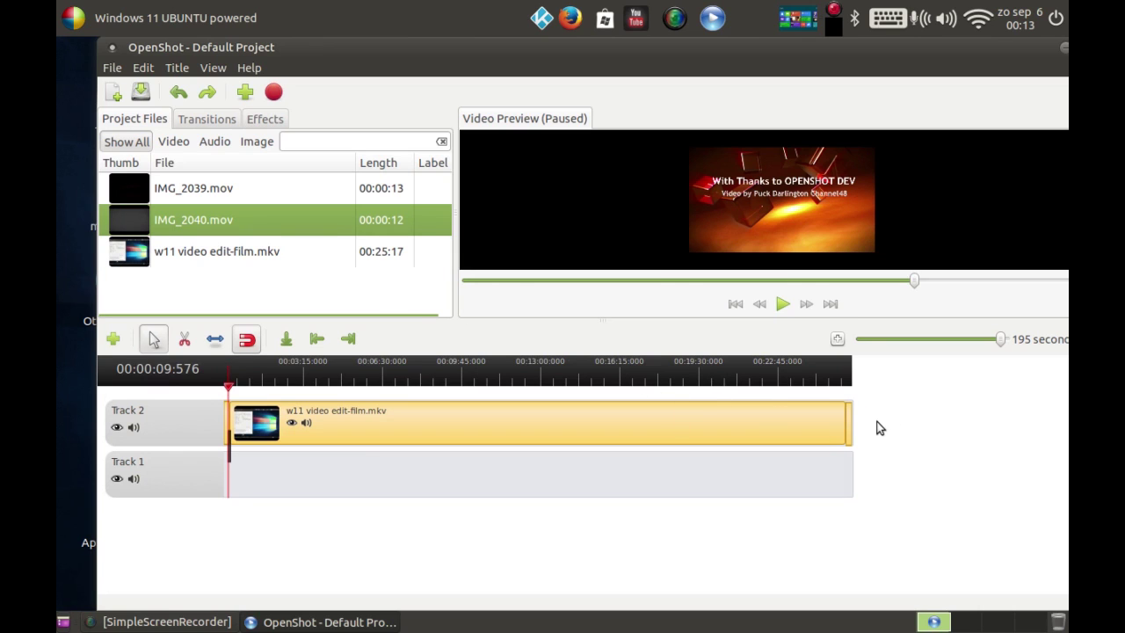
Play the recording's final seconds, pause on the like-and-subscribe end card, then jump to about nine minutes
click(844, 367)
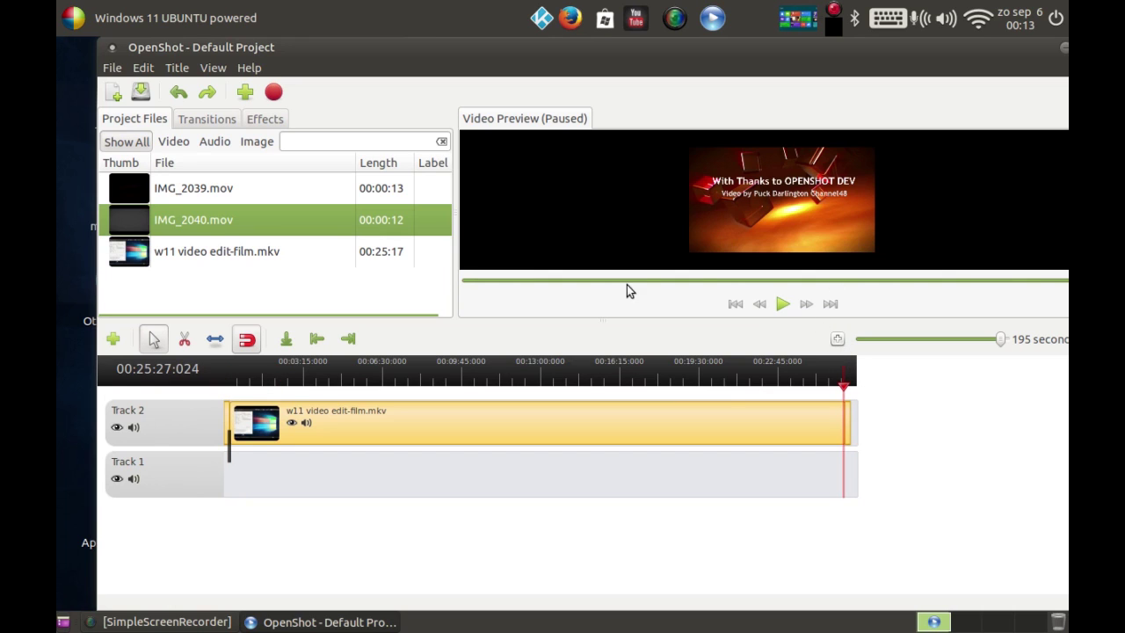
click(782, 303)
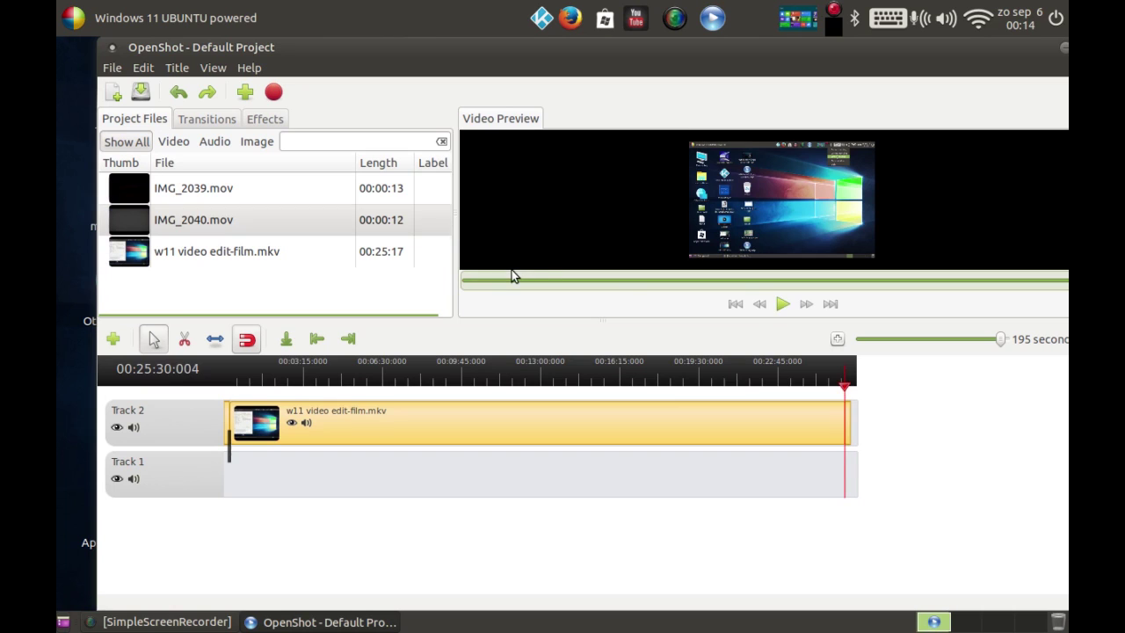
click(782, 303)
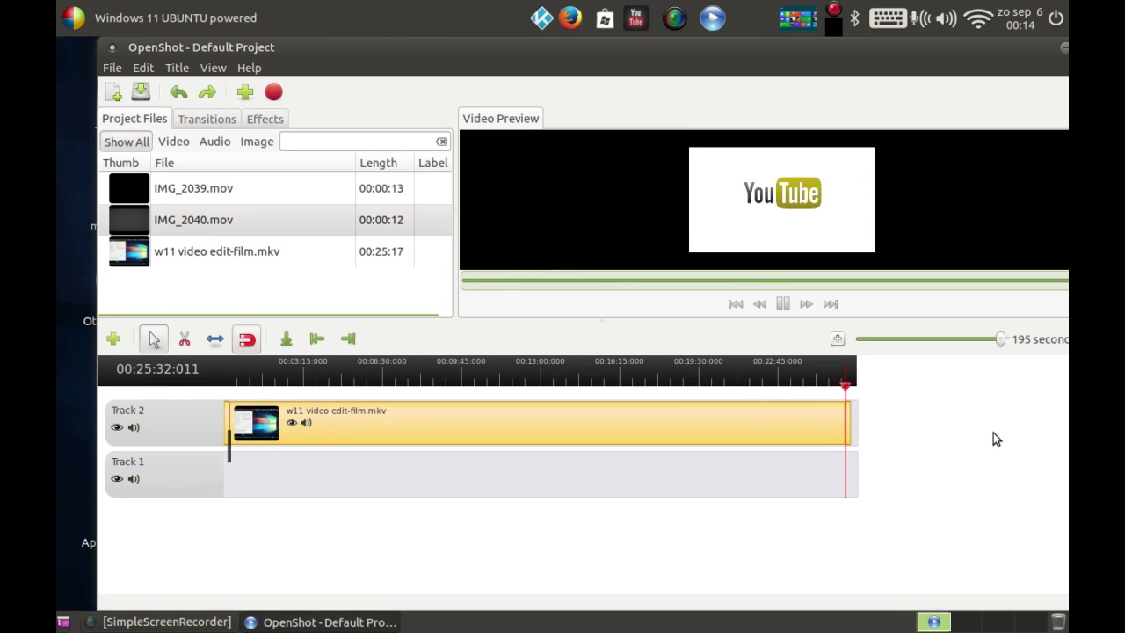
click(781, 304)
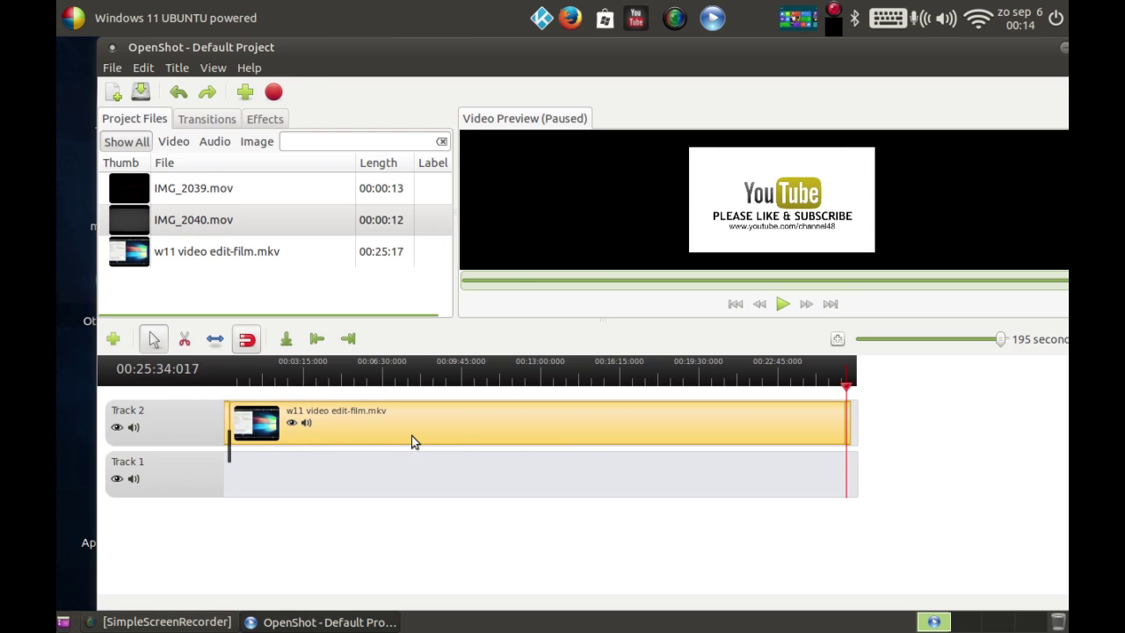
click(445, 378)
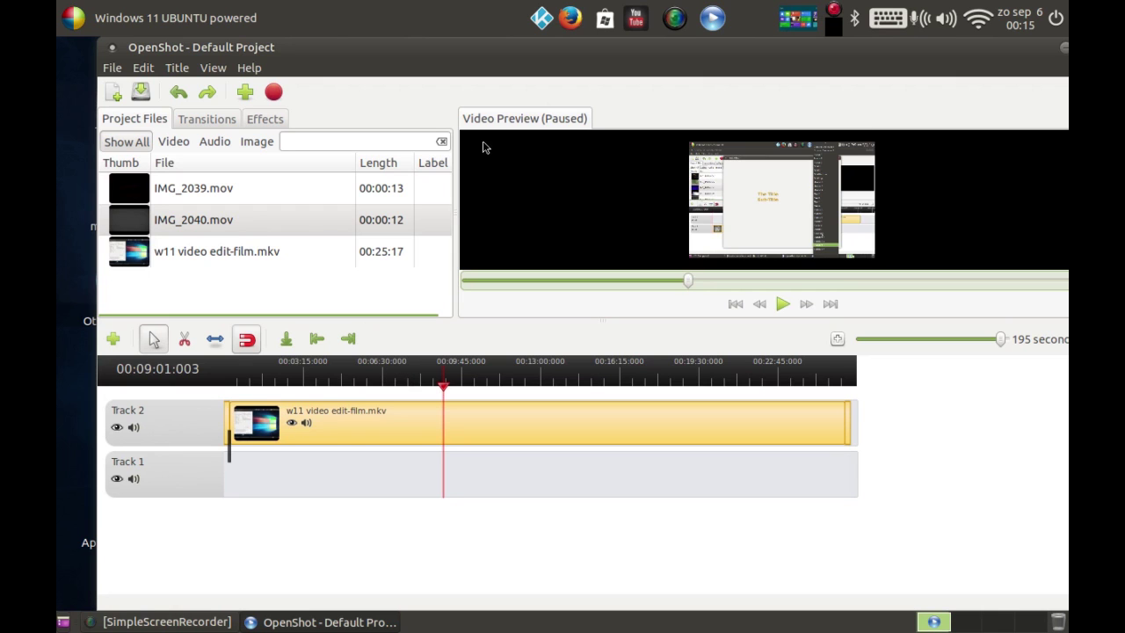
Nudge the OpenShot window slightly to the left
drag(672, 56, 706, 54)
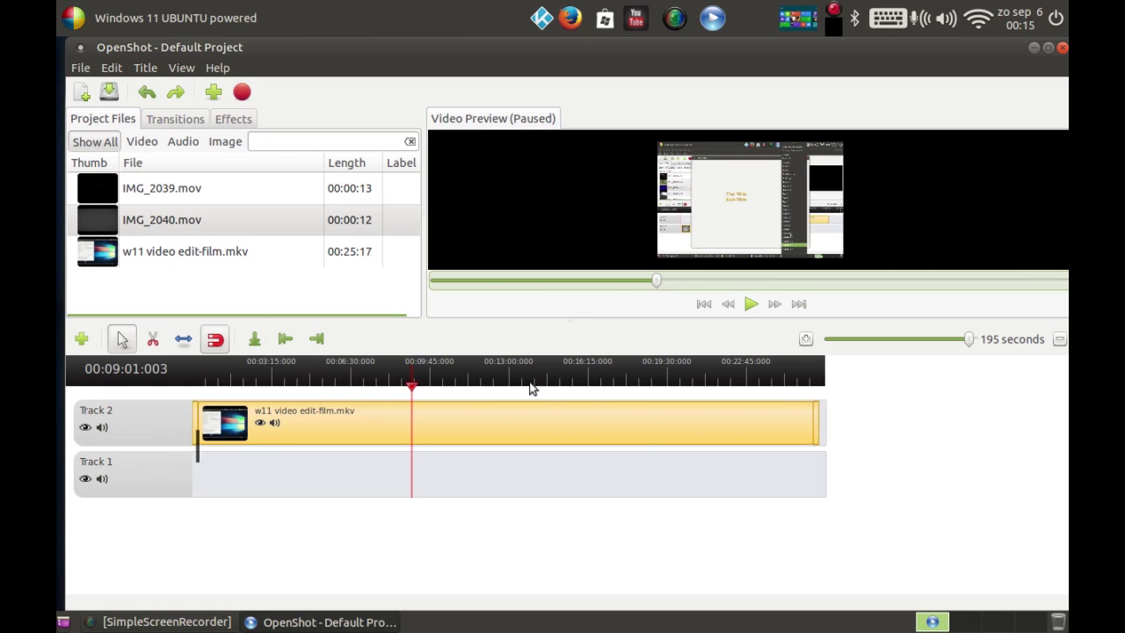
click(81, 68)
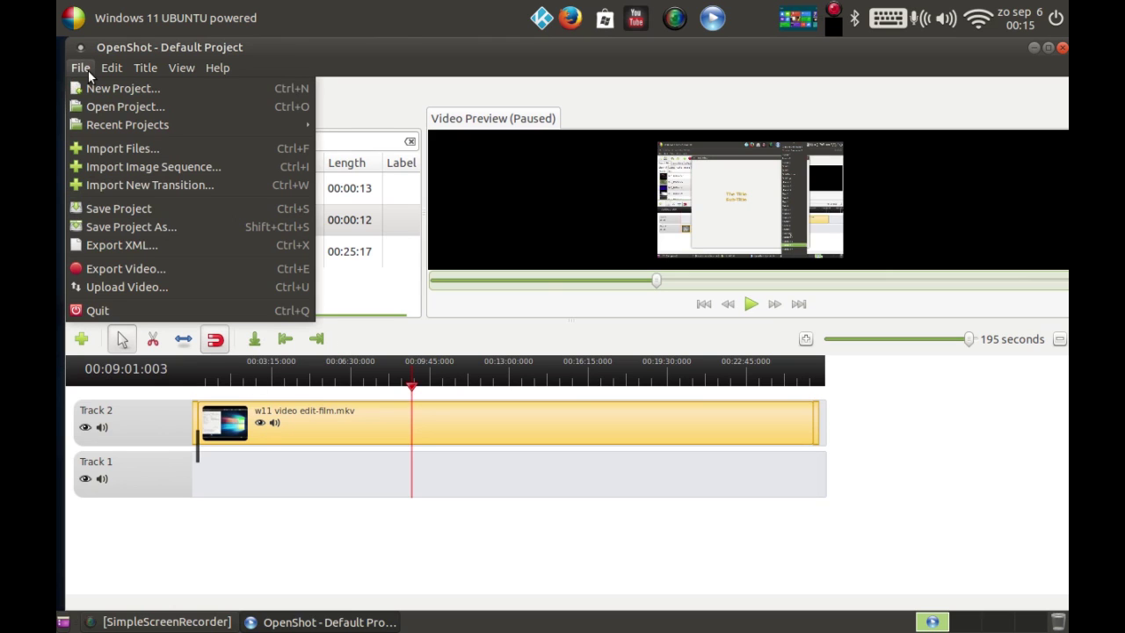
click(149, 268)
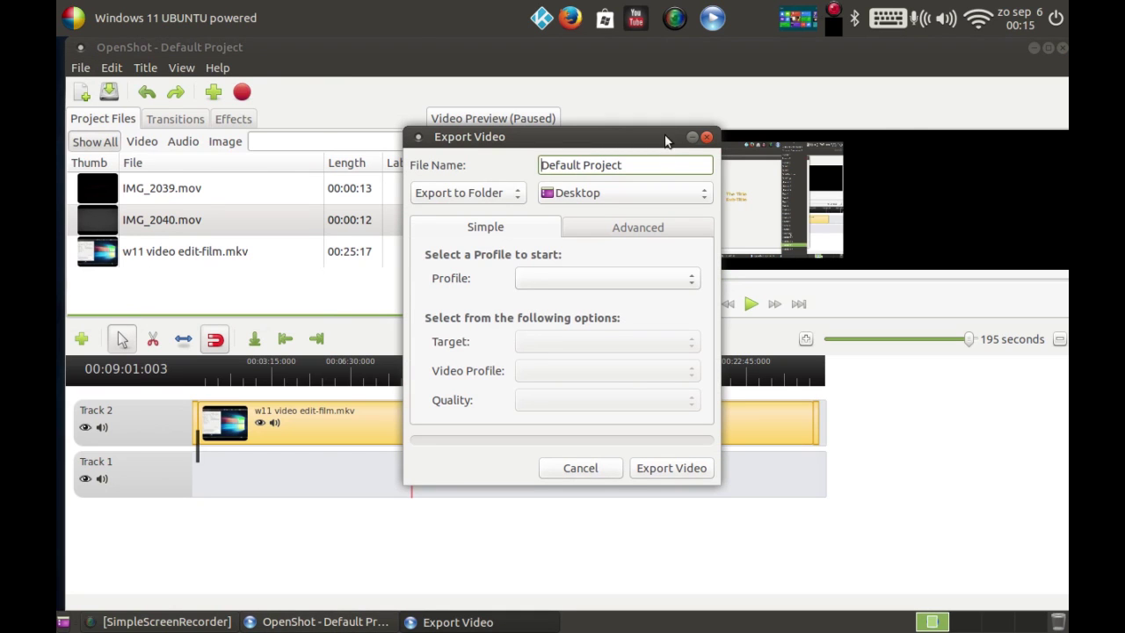
drag(654, 140, 528, 109)
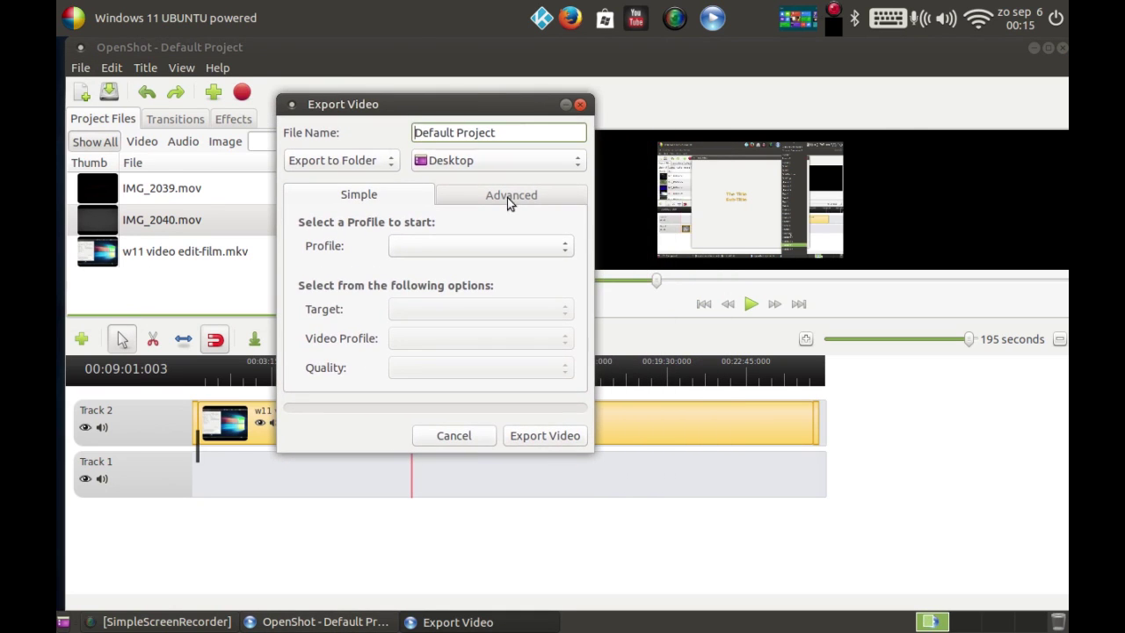
click(495, 200)
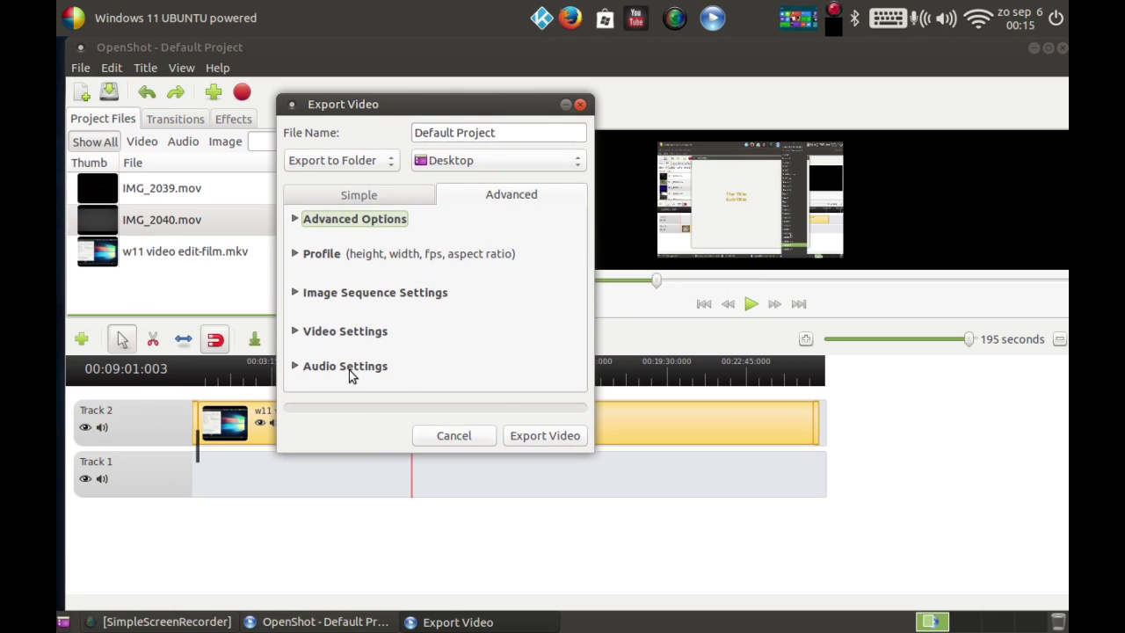
click(340, 200)
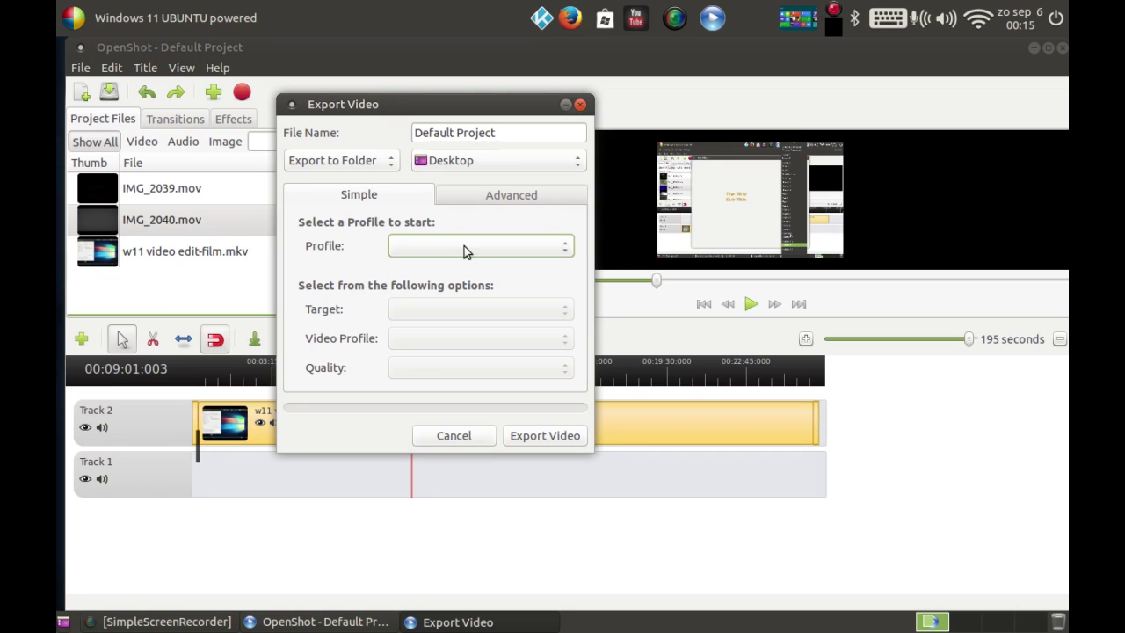
click(562, 249)
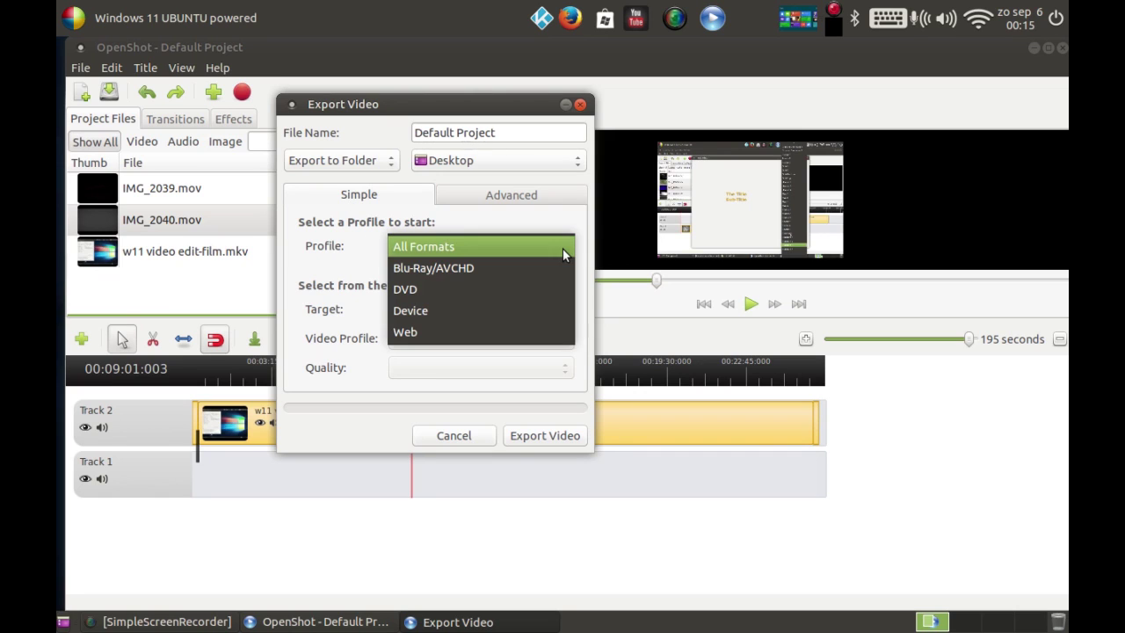
click(455, 332)
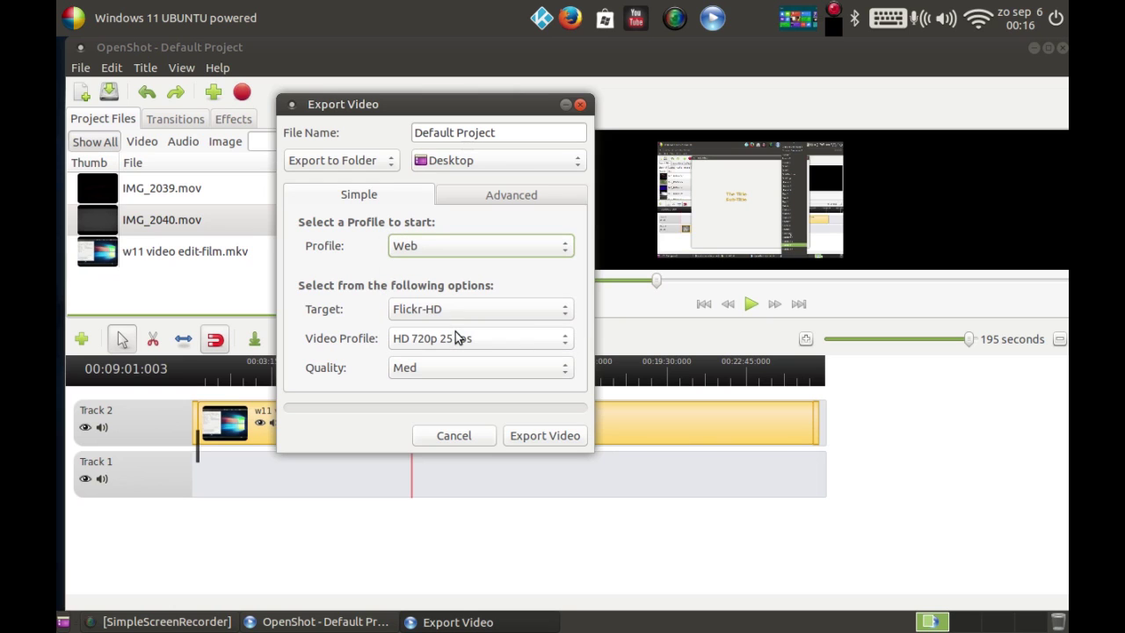
click(510, 310)
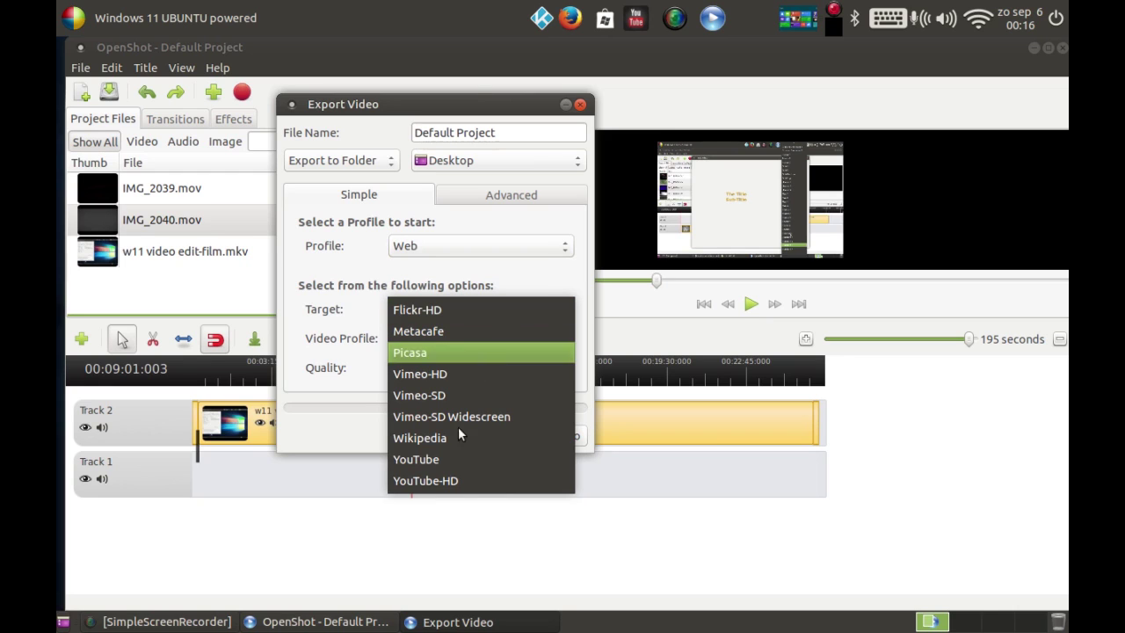
click(464, 480)
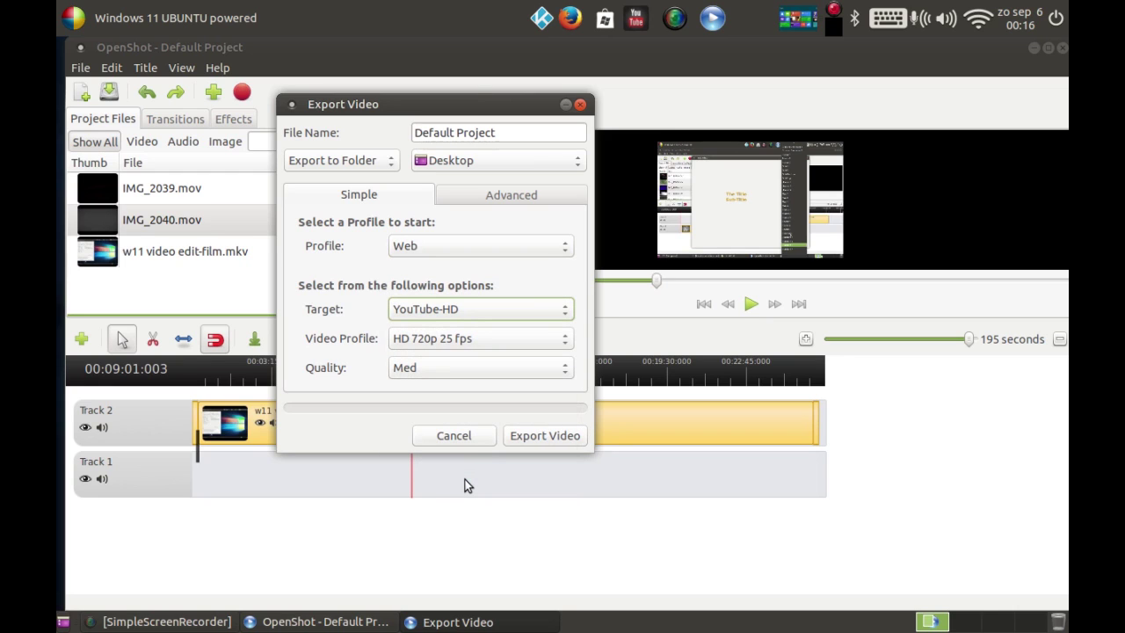
click(472, 369)
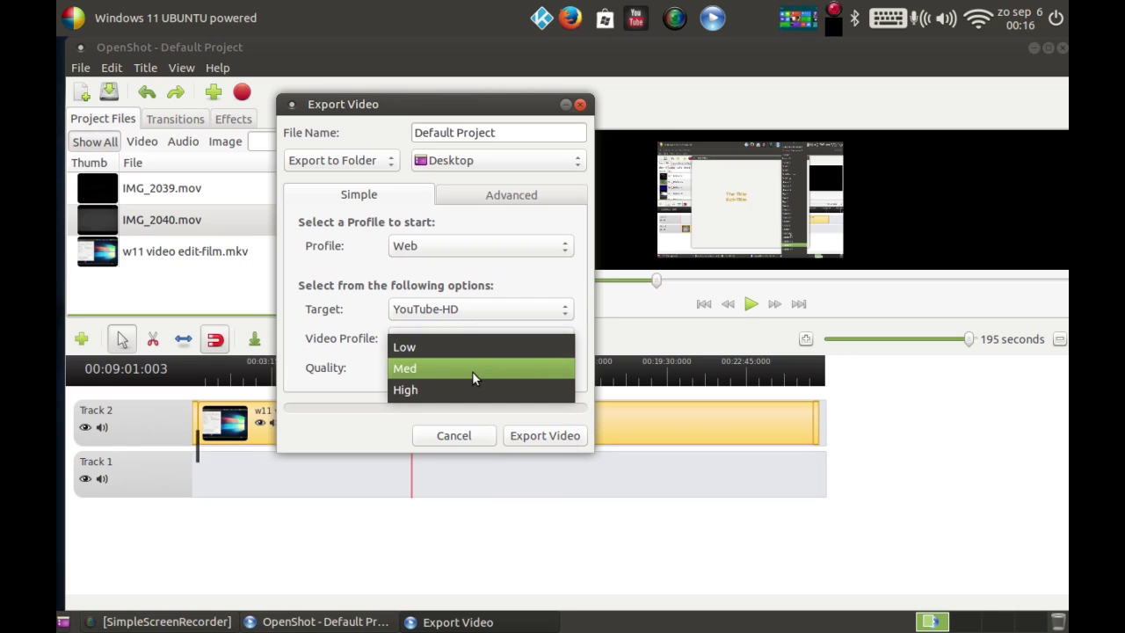
click(466, 391)
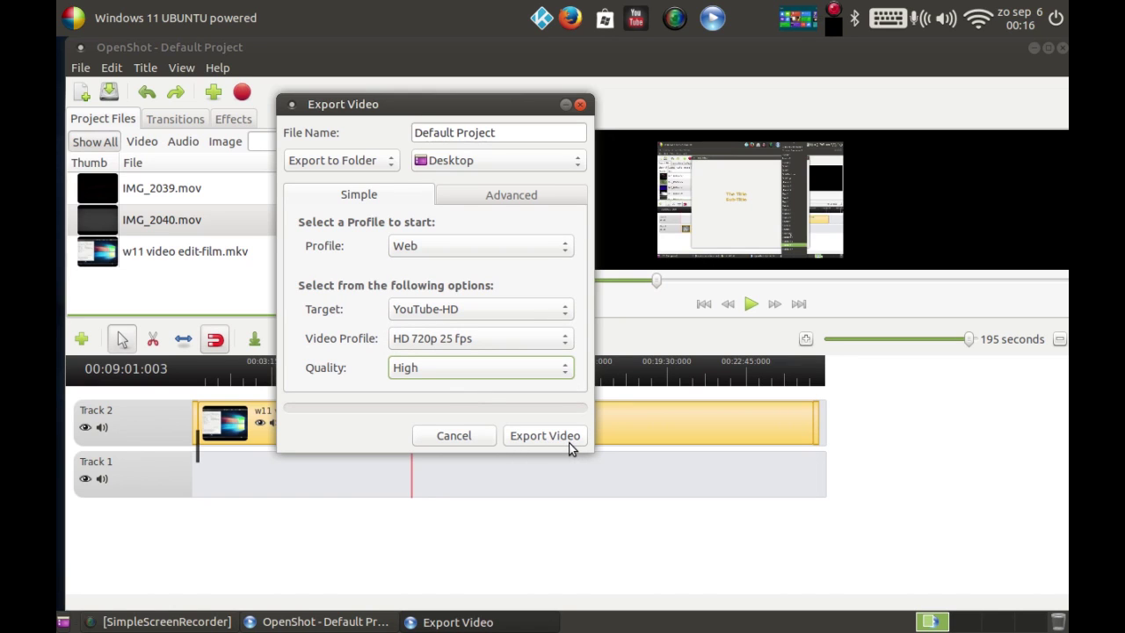
click(452, 437)
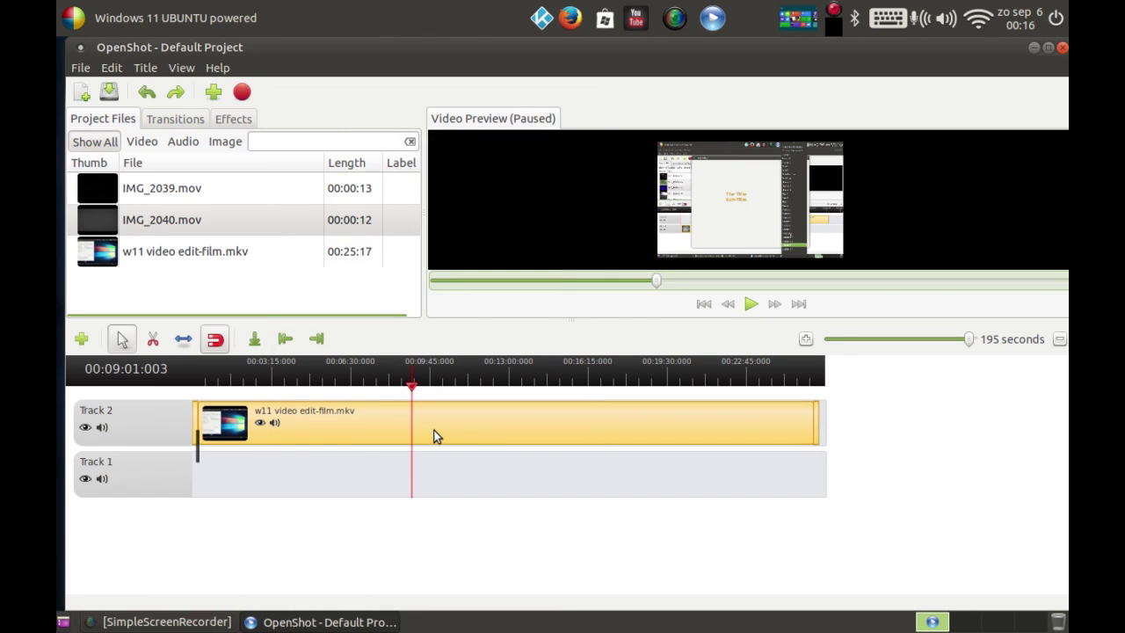
Remove the w11 screen recording clip from Track 2 through its context menu
right_click(436, 437)
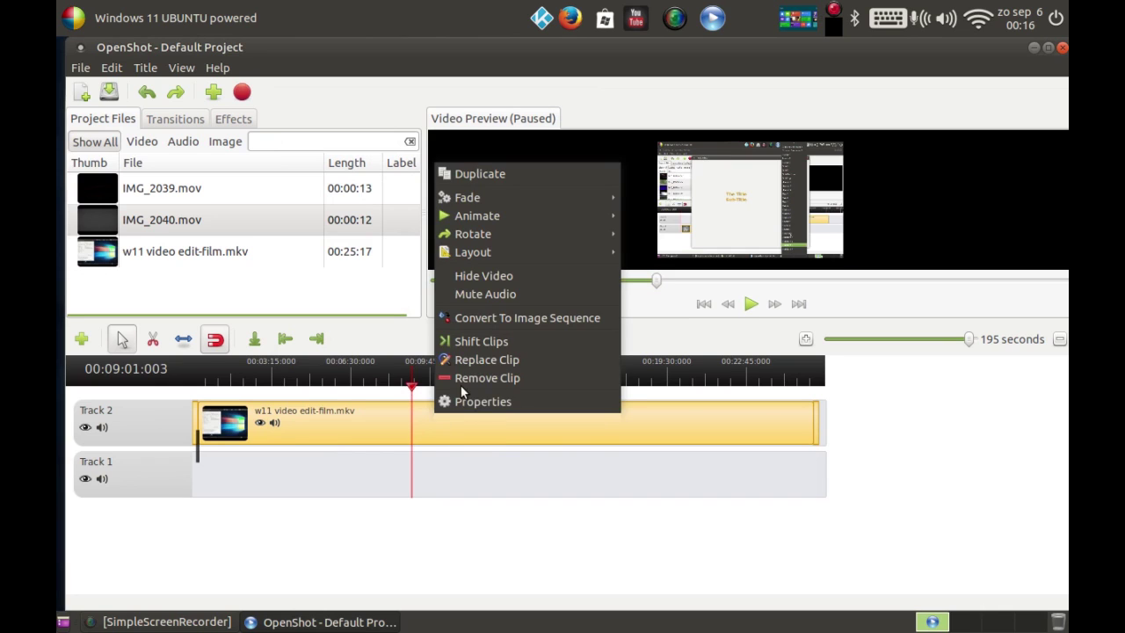
key(Escape)
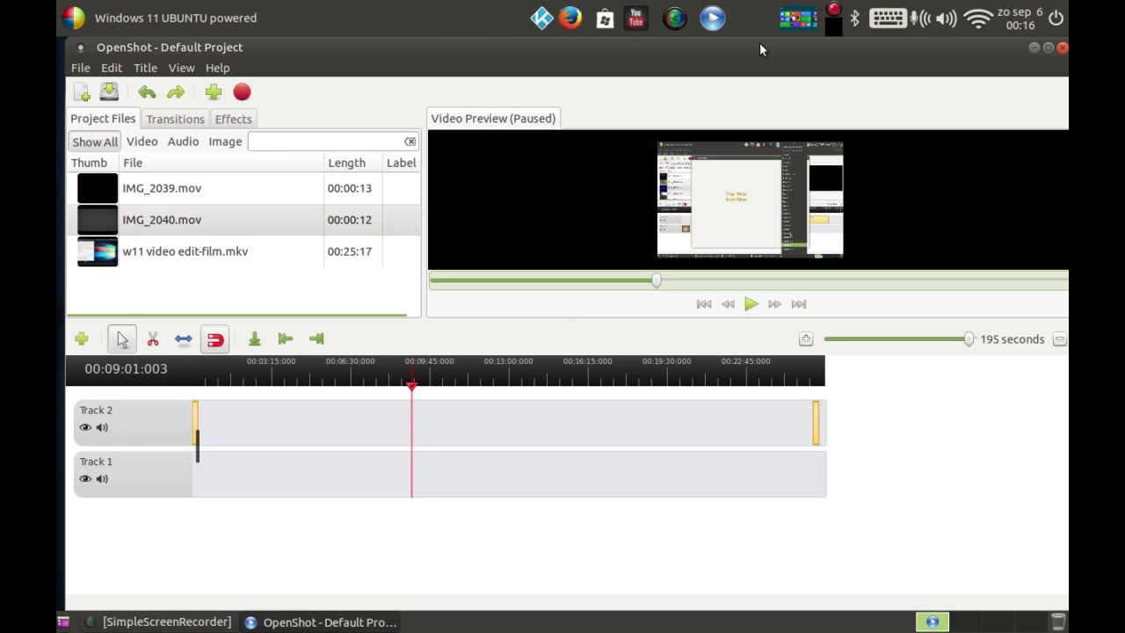
Open SimpleScreenRecorder's tray menu to reach the pause, cancel and save recording options
click(834, 13)
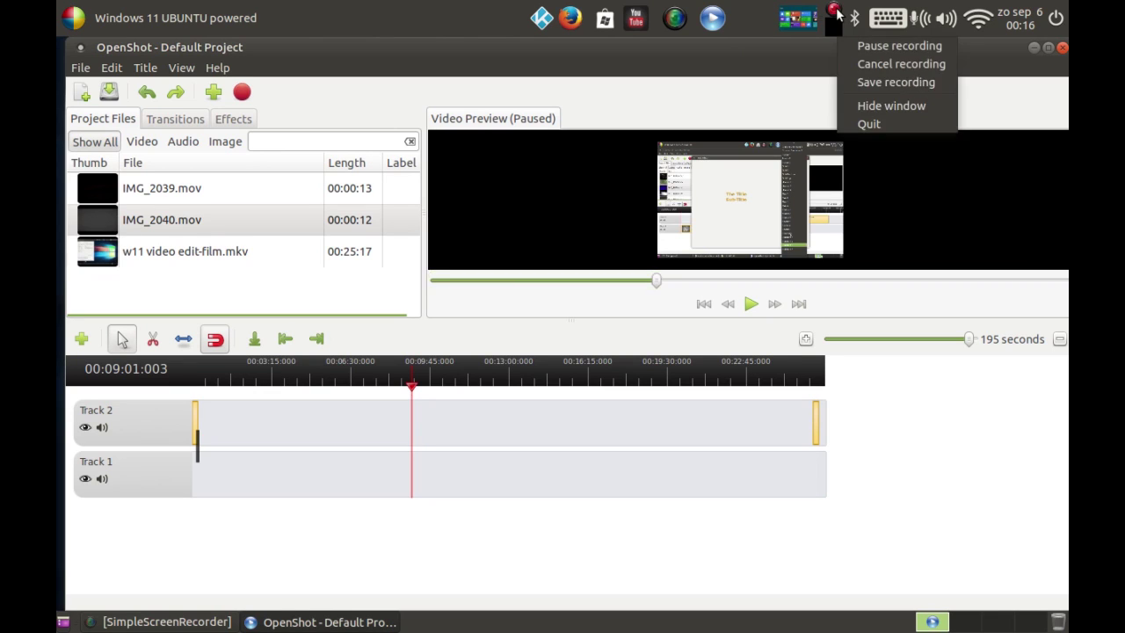